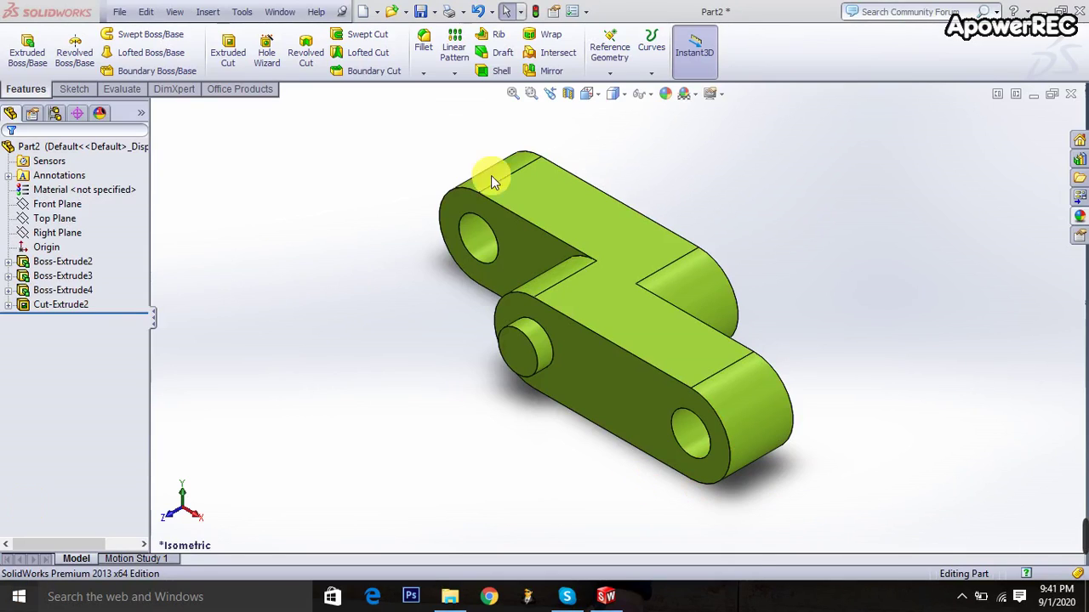
# - Orbit the finished offset link to review it, then create a new blank part
pyautogui.moveTo(791, 258); pyautogui.dragTo(746, 335, button='middle')
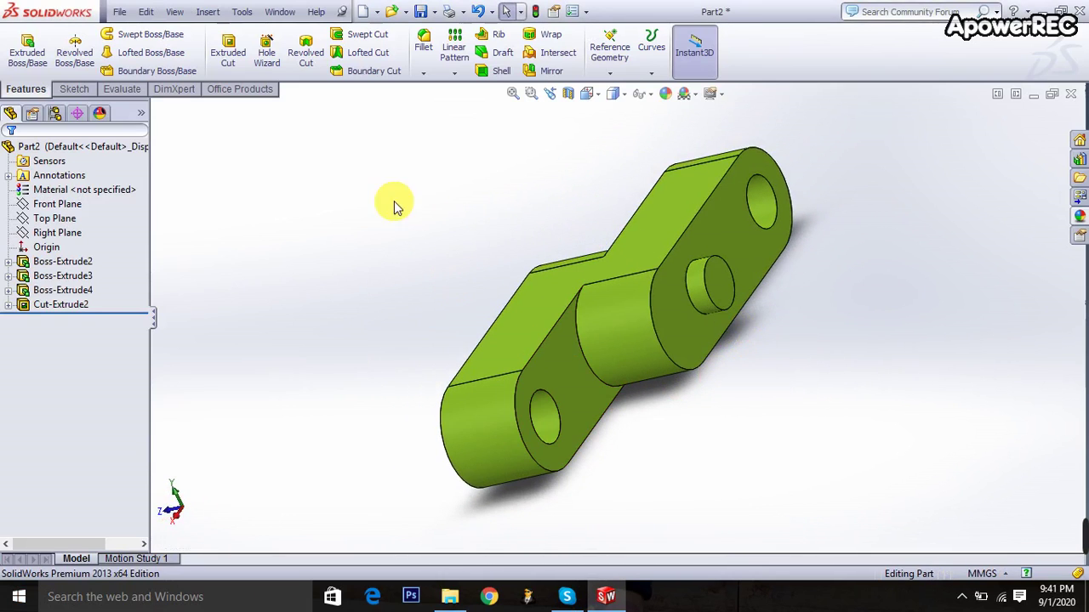
pyautogui.click(120, 12)
pyautogui.click(138, 34)
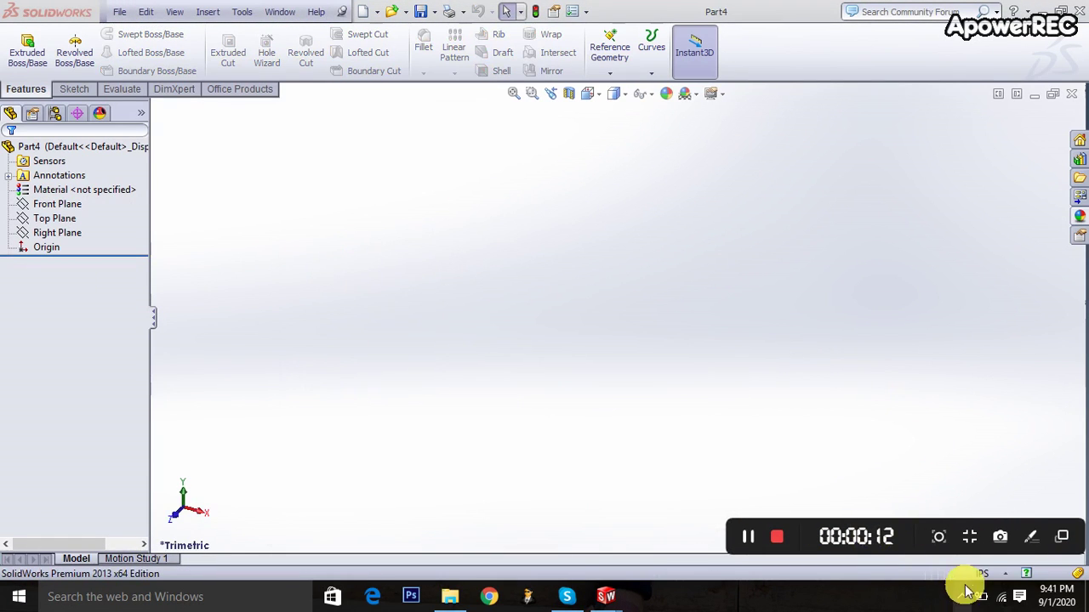
# - Switch units to MMGS and draw a centerpoint straight slot from the origin on the Front Plane
pyautogui.click(985, 574)
pyautogui.click(895, 514)
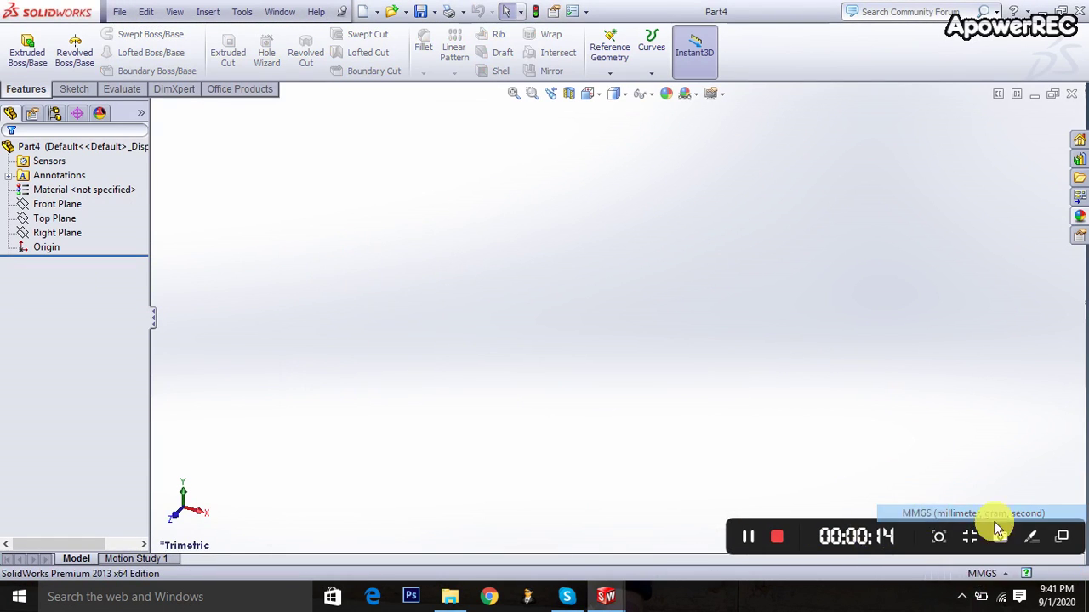
pyautogui.click(57, 204)
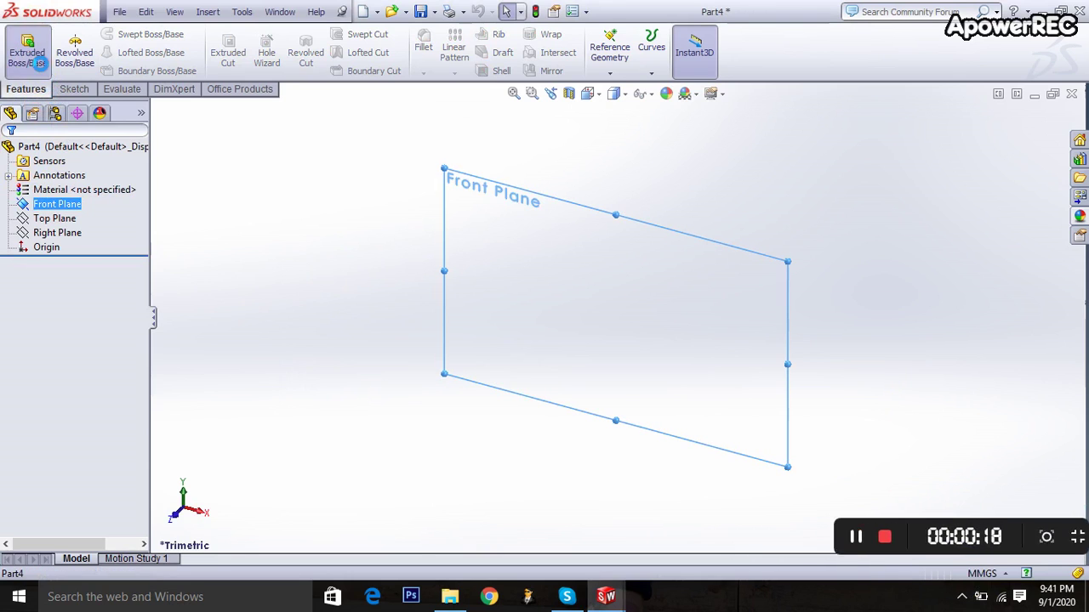
pyautogui.click(27, 49)
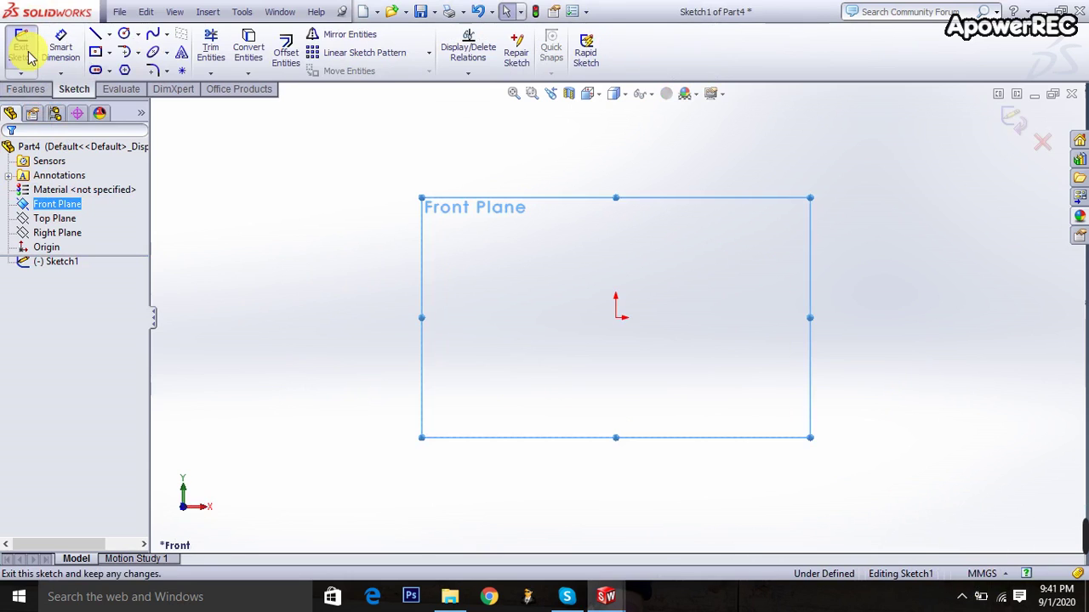
pyautogui.click(96, 70)
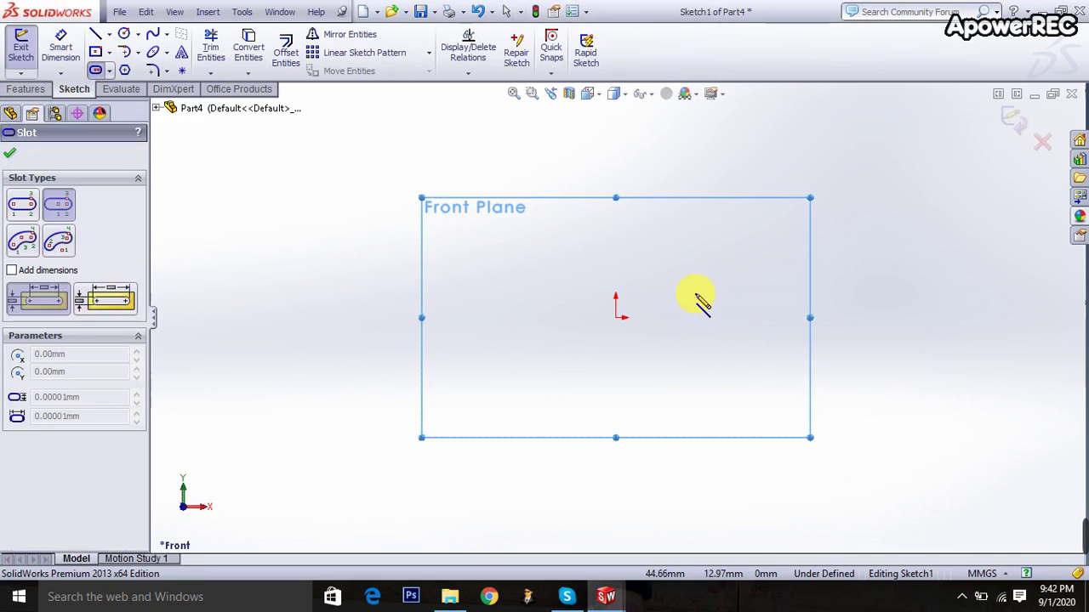
pyautogui.click(615, 318)
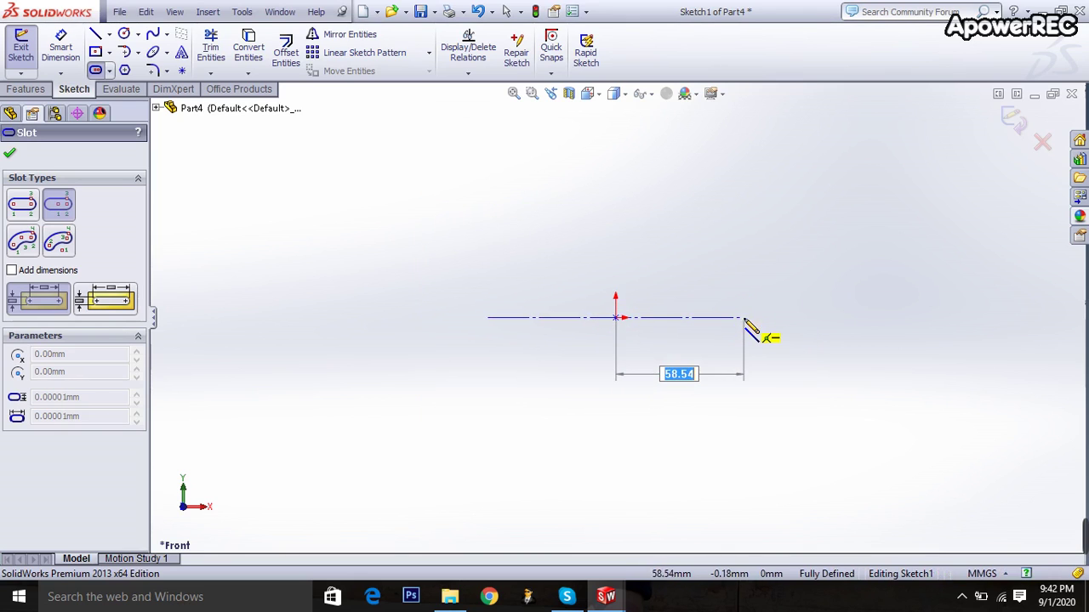
pyautogui.click(744, 319)
pyautogui.click(758, 376)
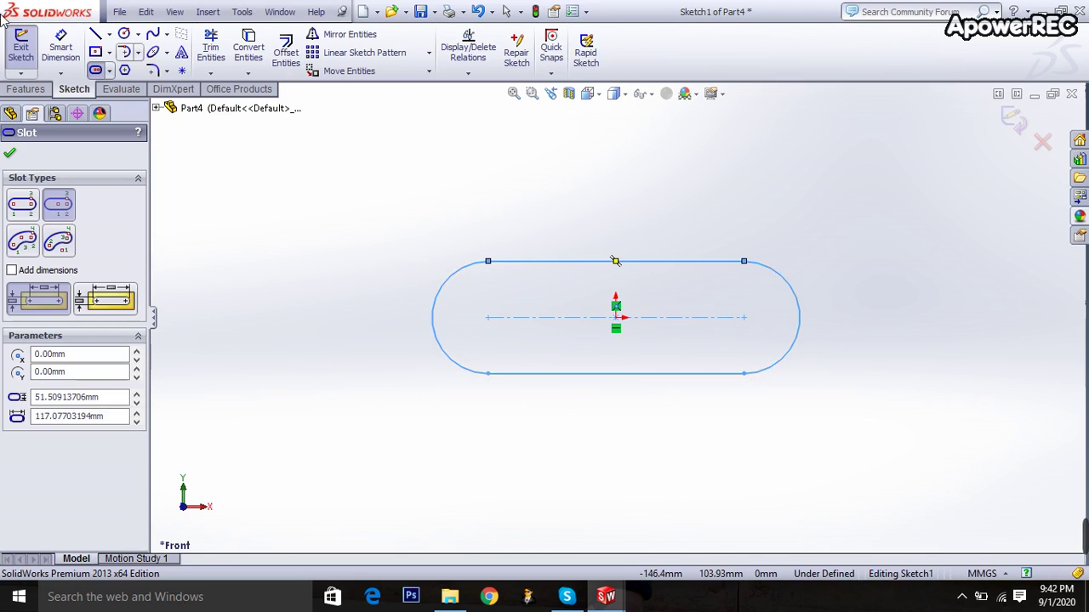
# - Dimension the slot 50 mm centre-to-end and 25 mm centreline-to-edge
pyautogui.click(58, 46)
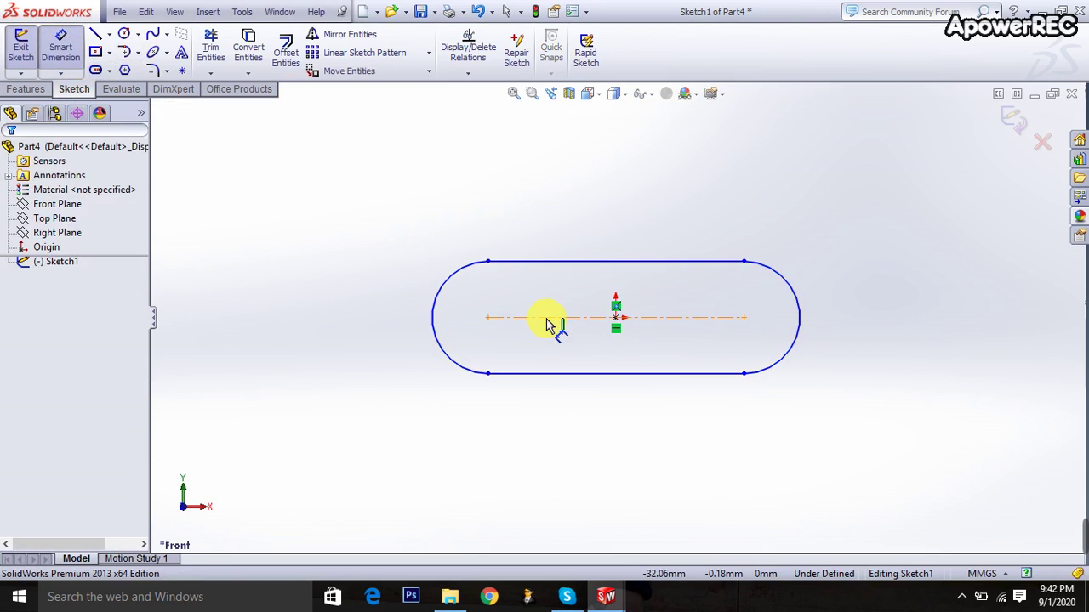
pyautogui.click(499, 320)
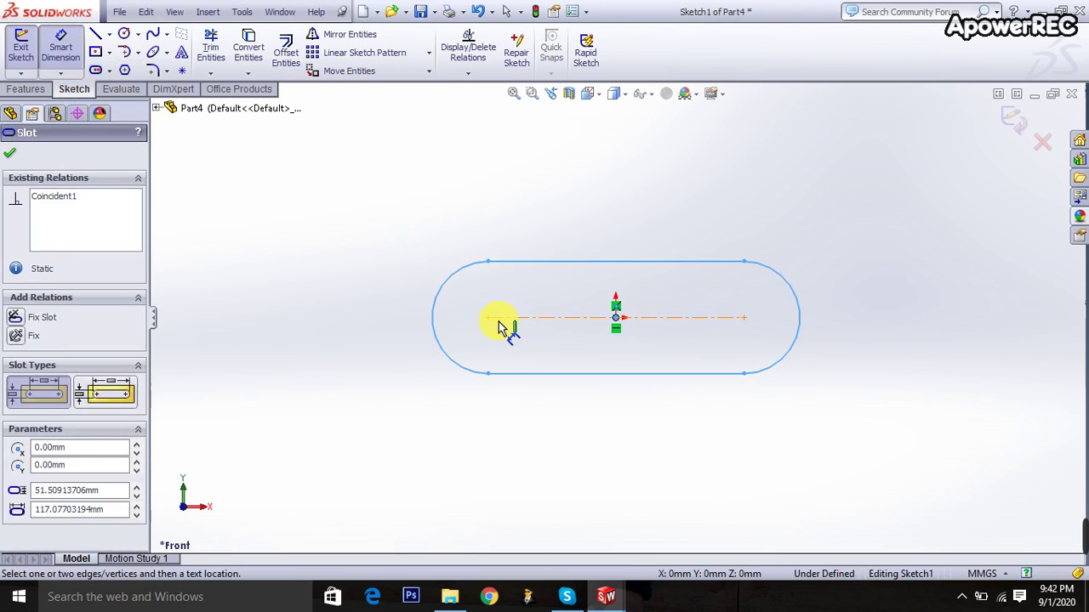
pyautogui.click(489, 318)
pyautogui.click(615, 318)
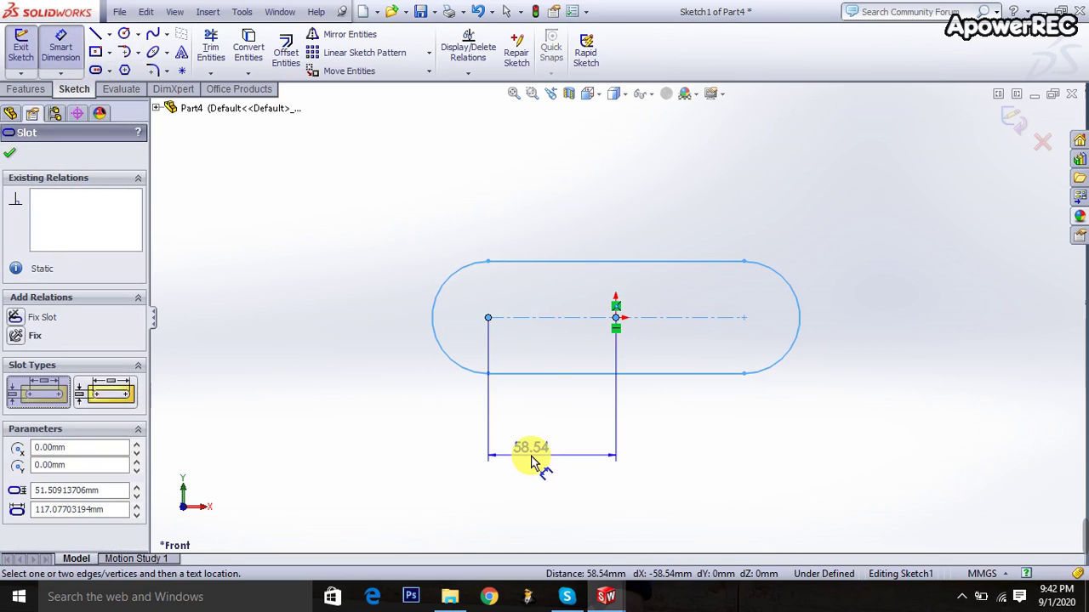
pyautogui.click(539, 466)
pyautogui.write('50')
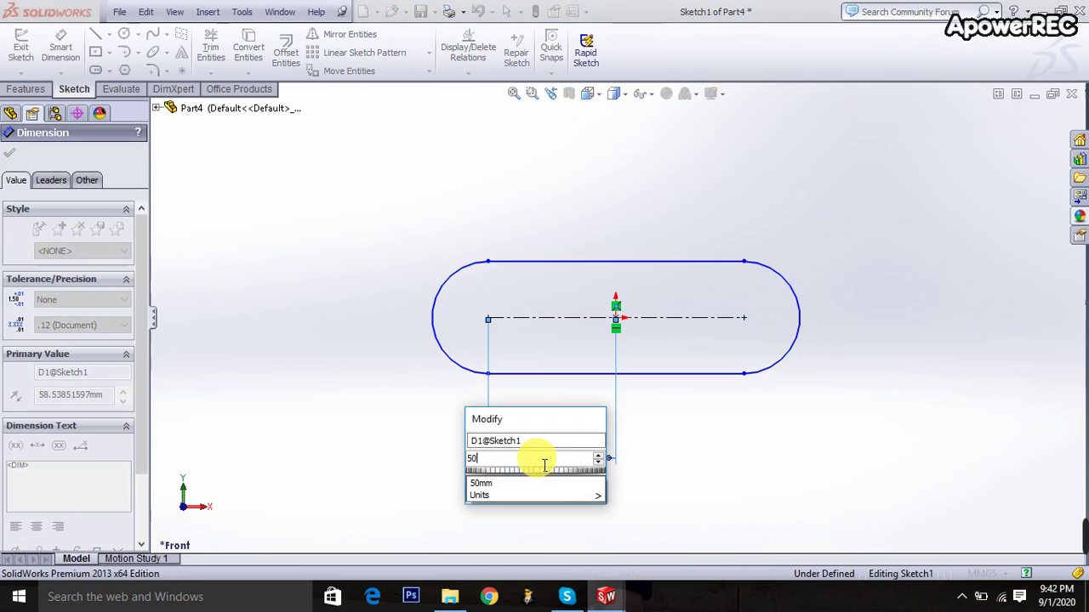
pyautogui.press('Return')
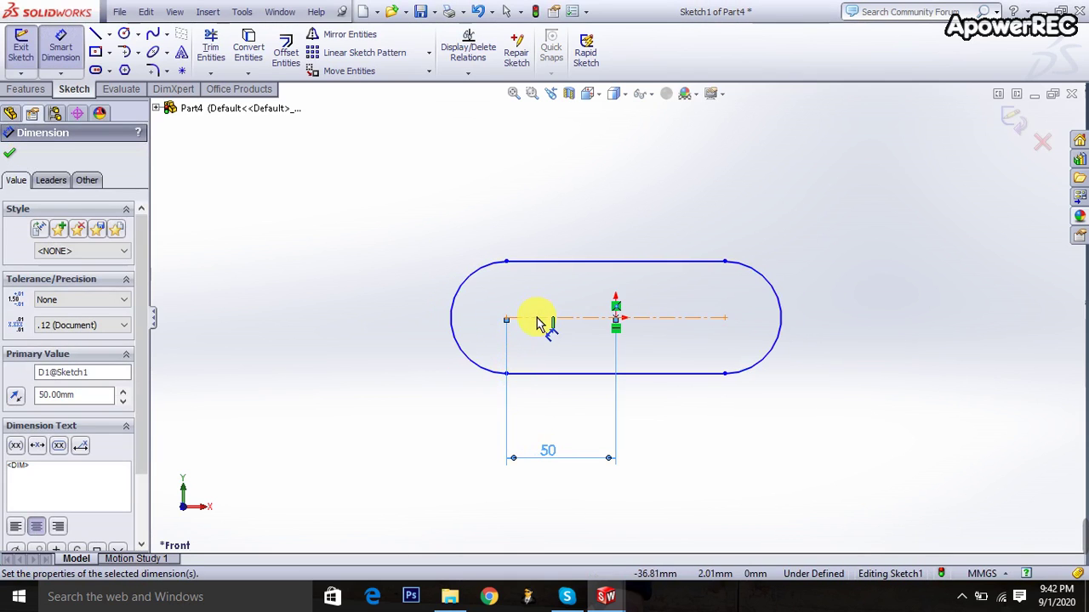
pyautogui.click(551, 264)
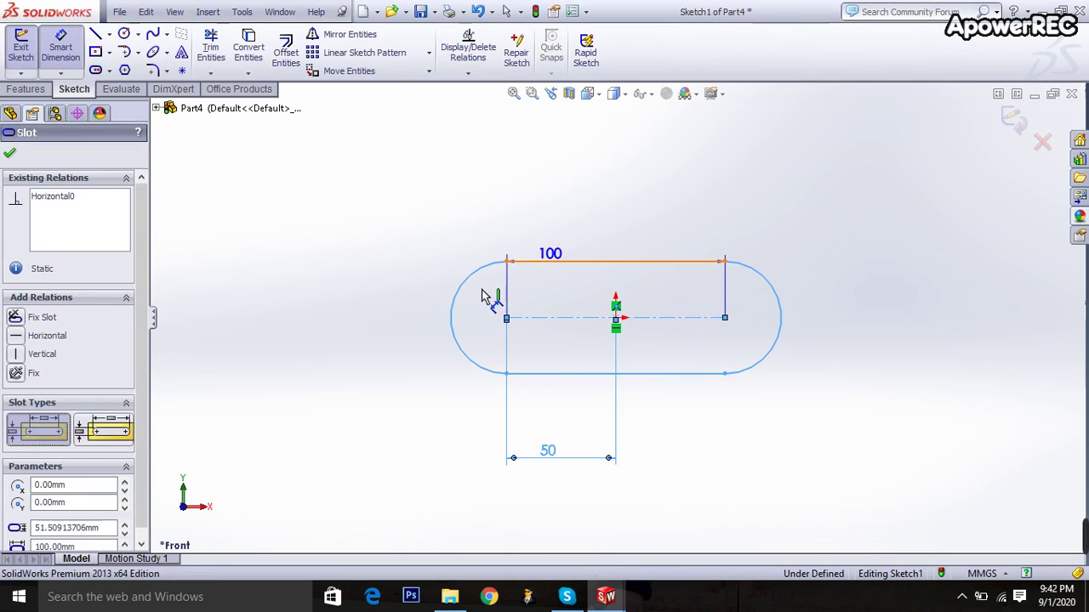
pyautogui.click(506, 317)
pyautogui.click(383, 290)
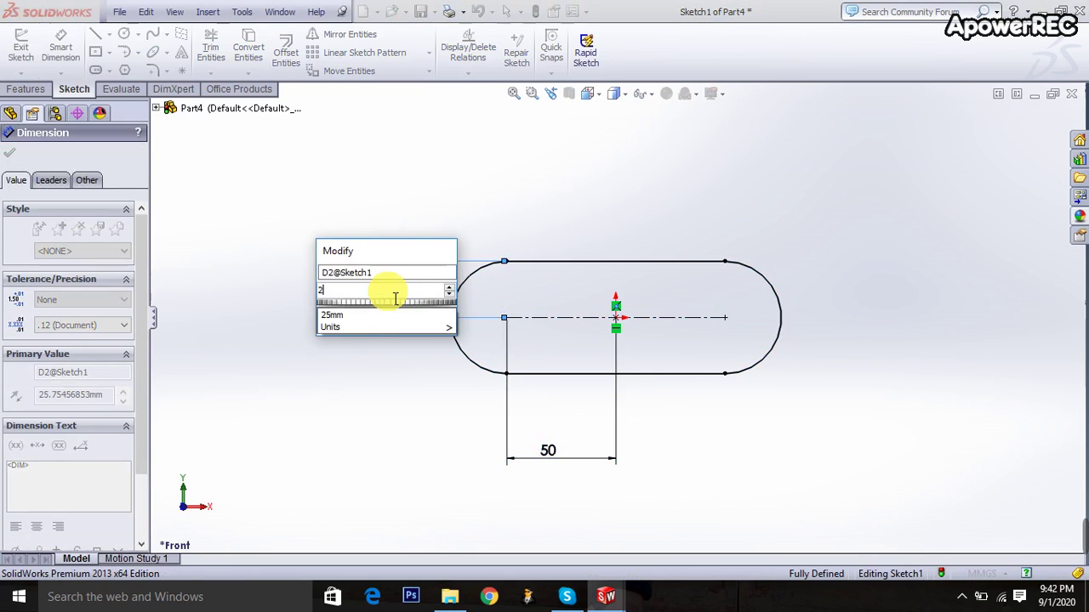
pyautogui.press('Return')
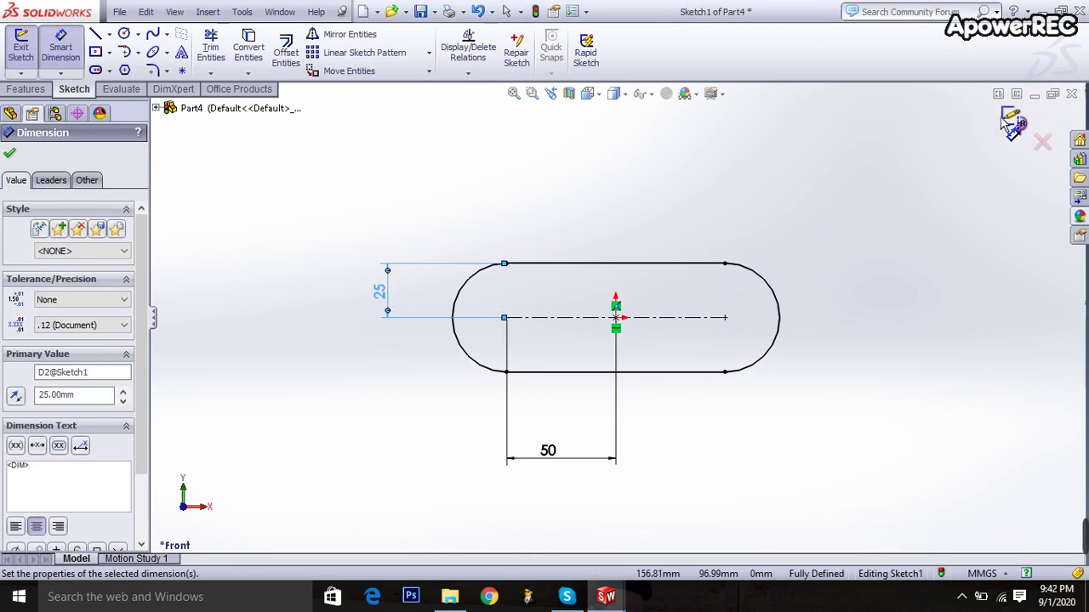
pyautogui.click(1011, 121)
# - Extrude the slot sketch 40 mm Blind into Boss-Extrude1
pyautogui.click(1011, 121)
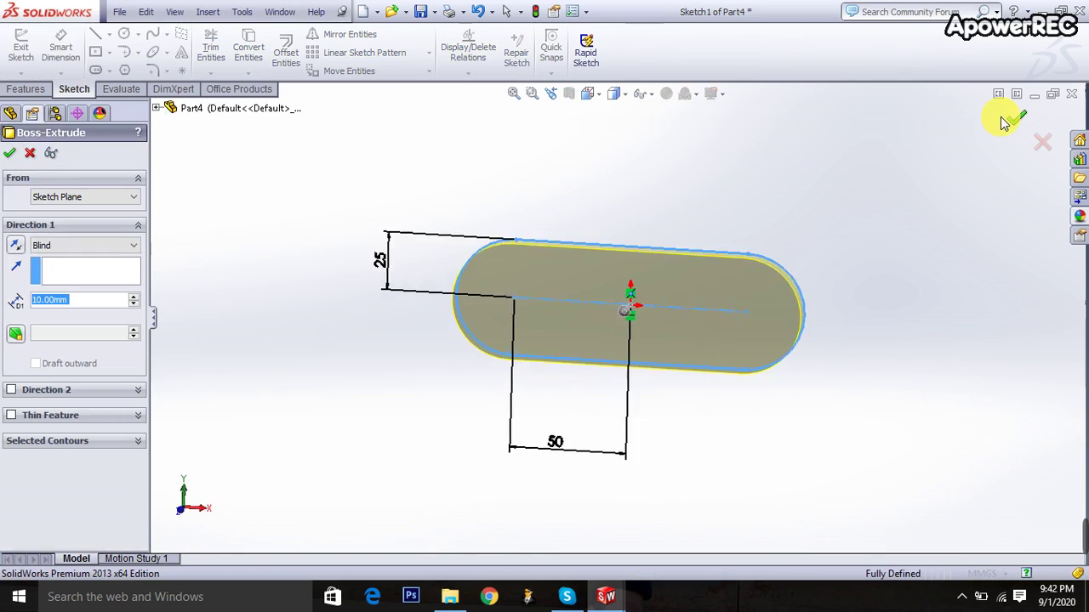
pyautogui.write('40')
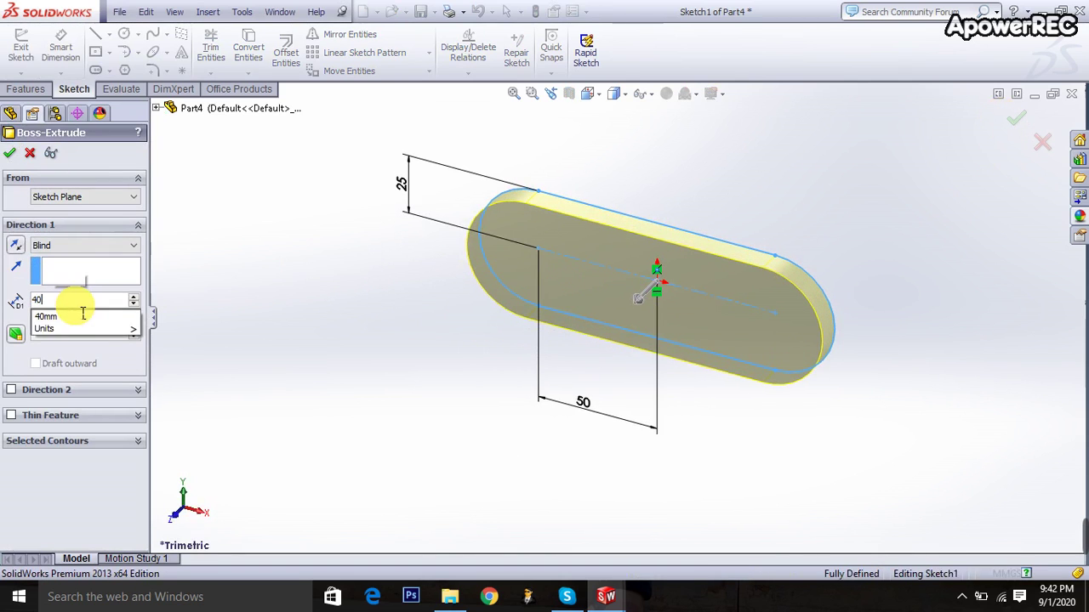
pyautogui.press('Return')
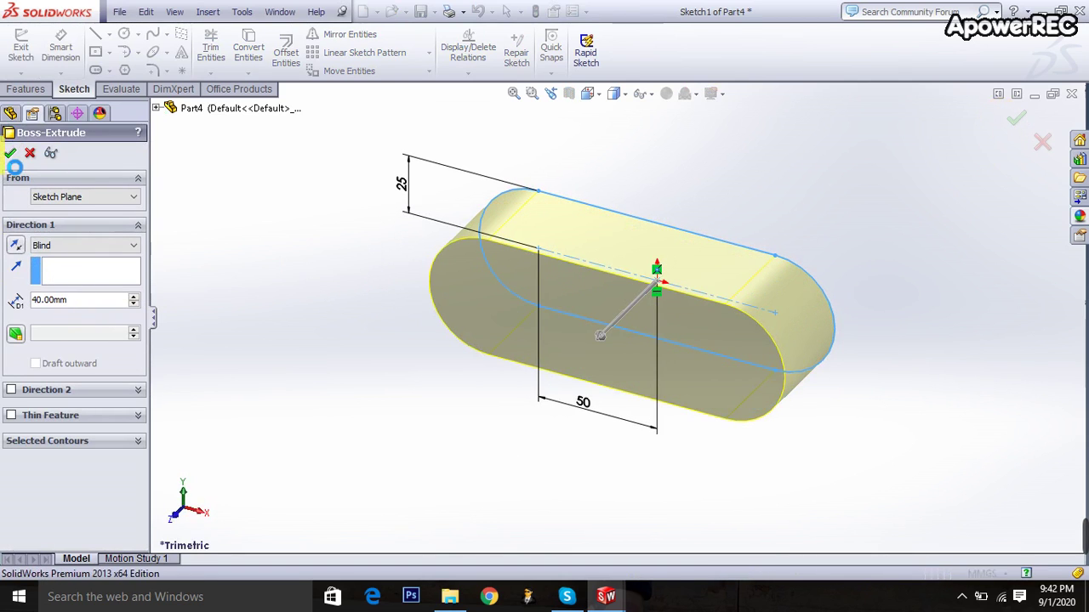
pyautogui.click(9, 154)
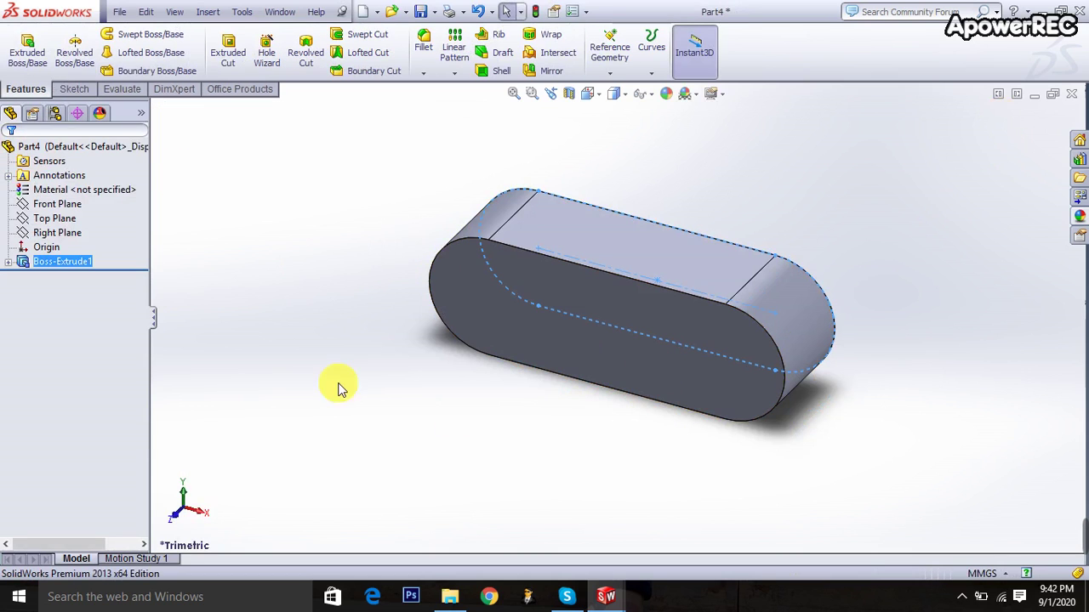
pyautogui.click(27, 50)
# - On the slot's front face, draw a second straight slot starting at the first slot's right end
pyautogui.click(553, 308)
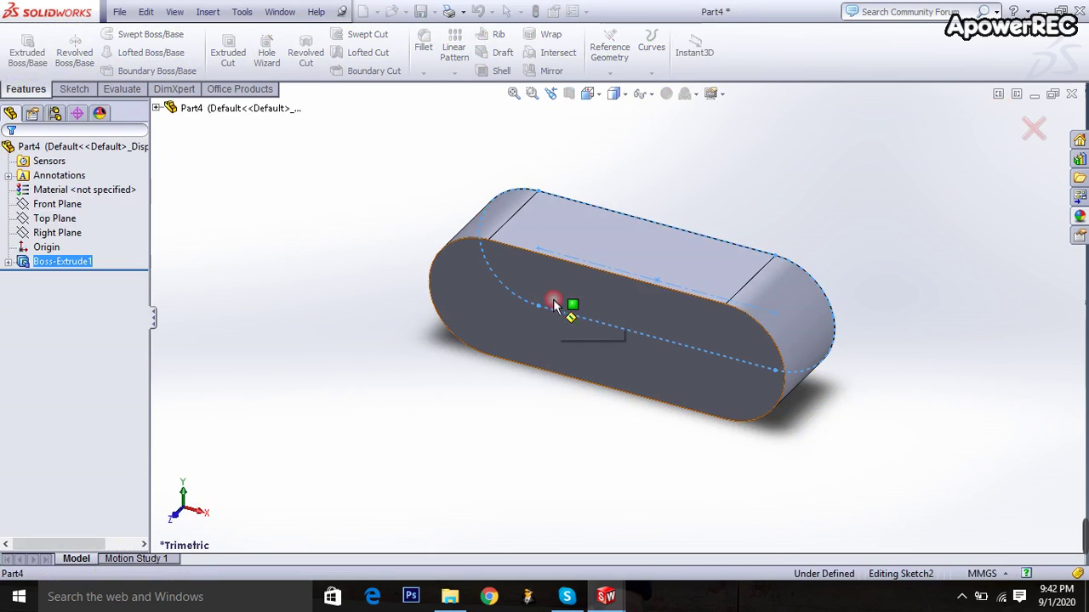
pyautogui.click(594, 94)
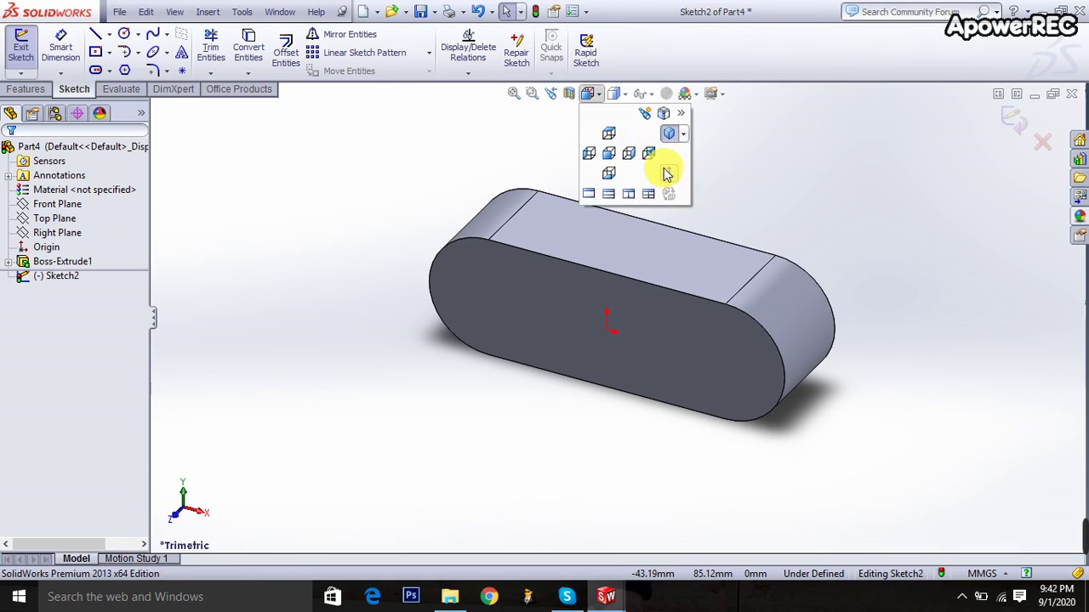
pyautogui.click(667, 174)
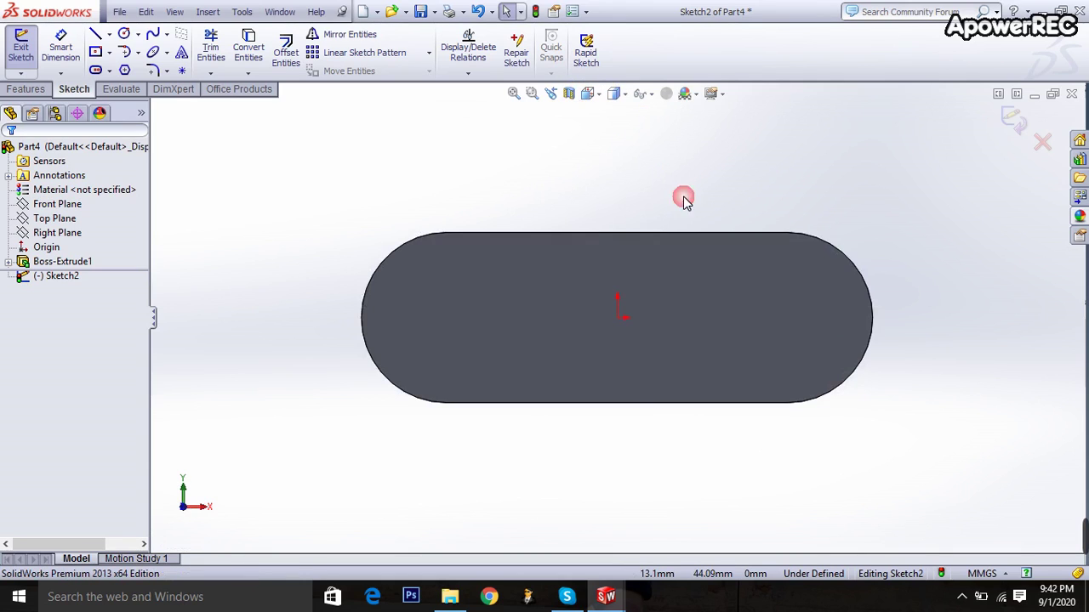
pyautogui.click(95, 70)
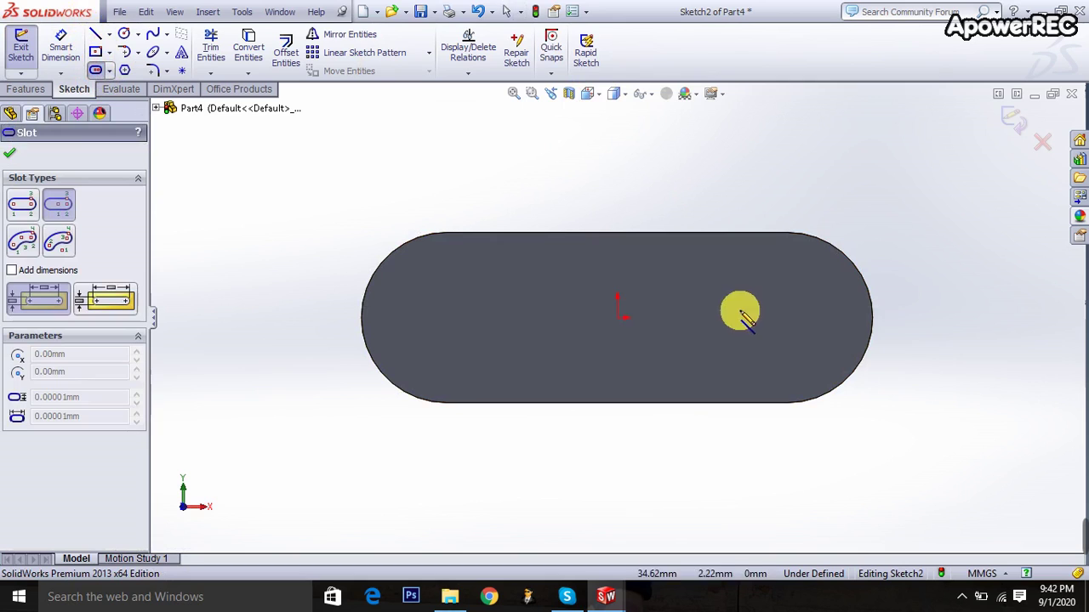
pyautogui.click(872, 318)
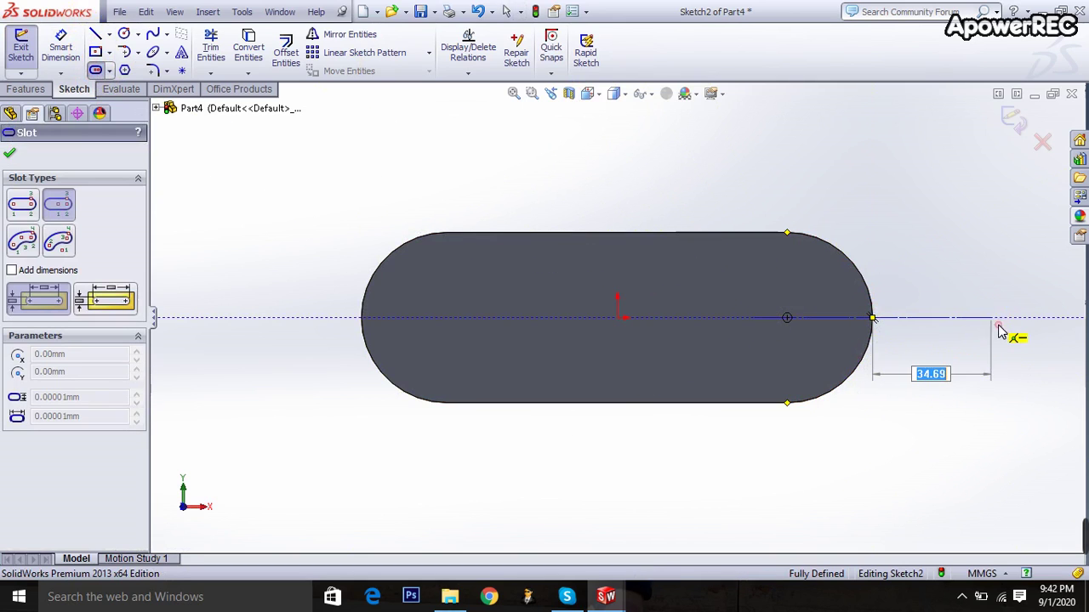
pyautogui.click(1000, 331)
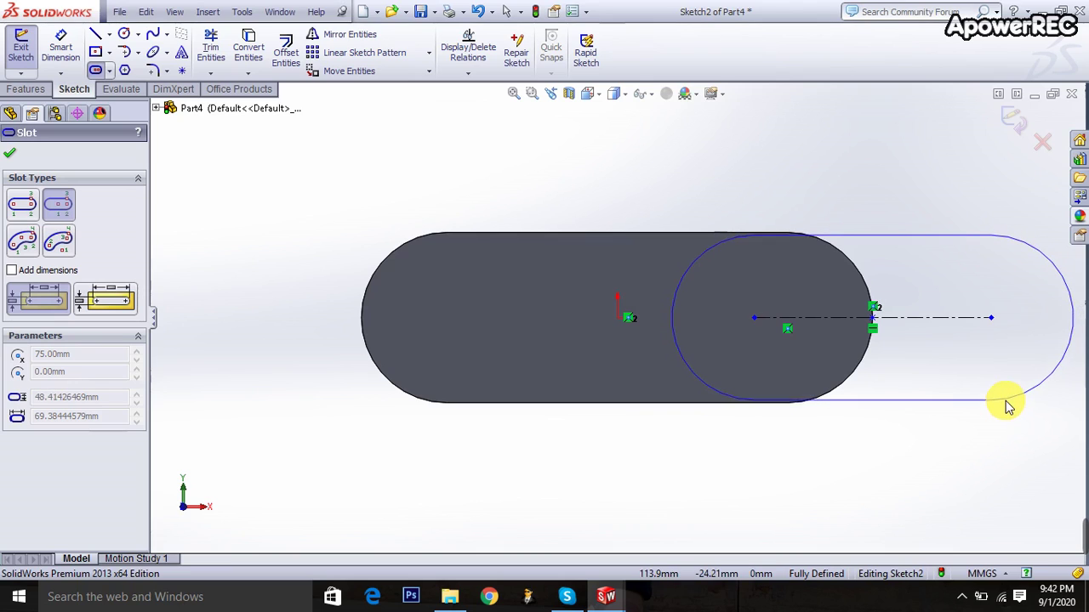
pyautogui.click(1006, 402)
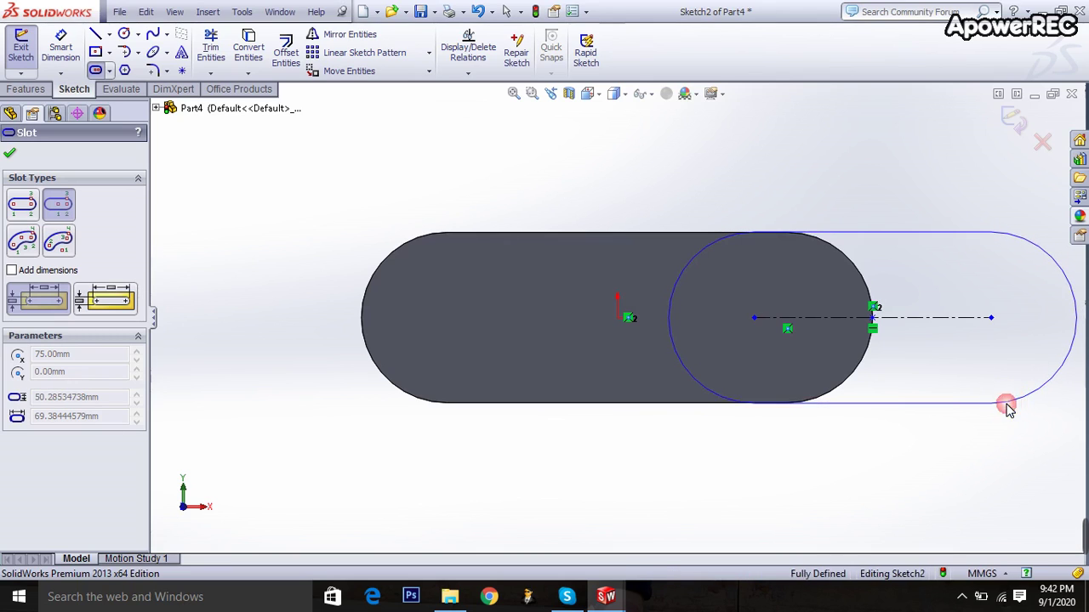
# - Dimension the second slot to 50 mm length and 25 mm centreline-to-edge
pyautogui.click(75, 54)
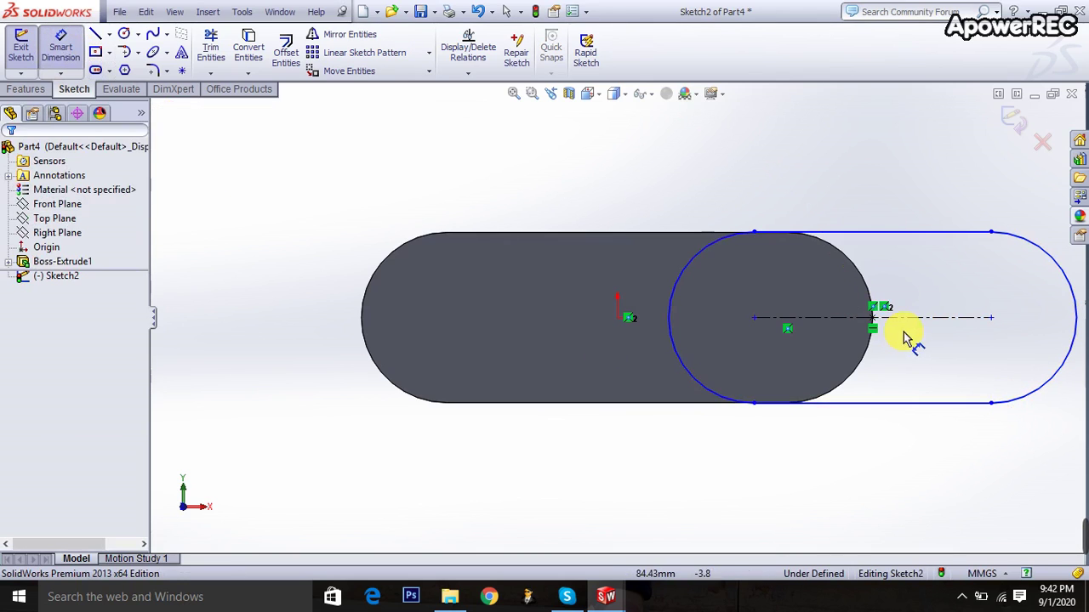
pyautogui.click(874, 324)
pyautogui.click(753, 317)
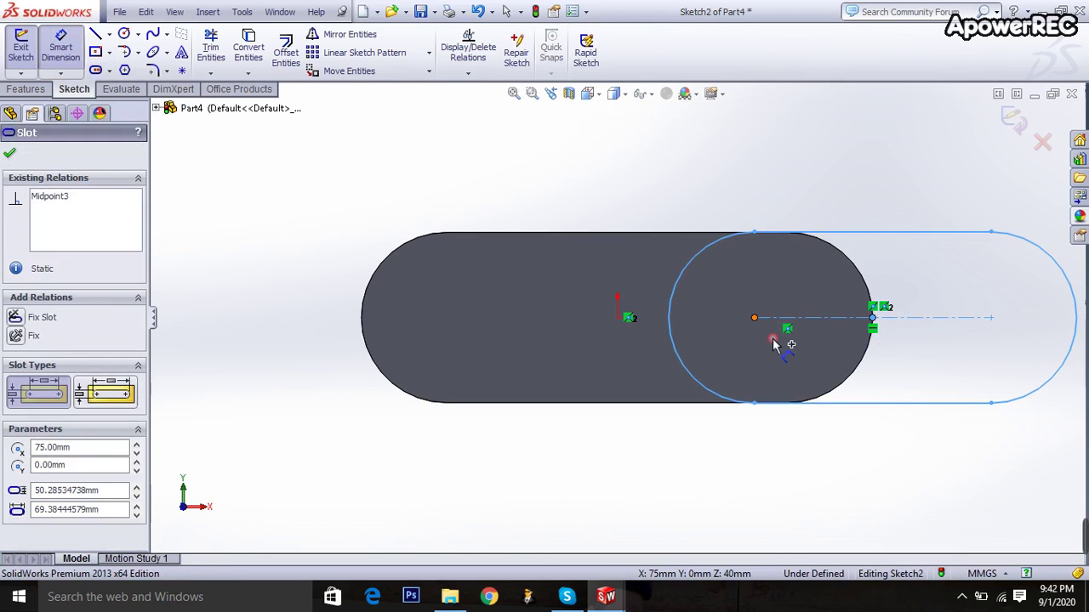
pyautogui.click(810, 502)
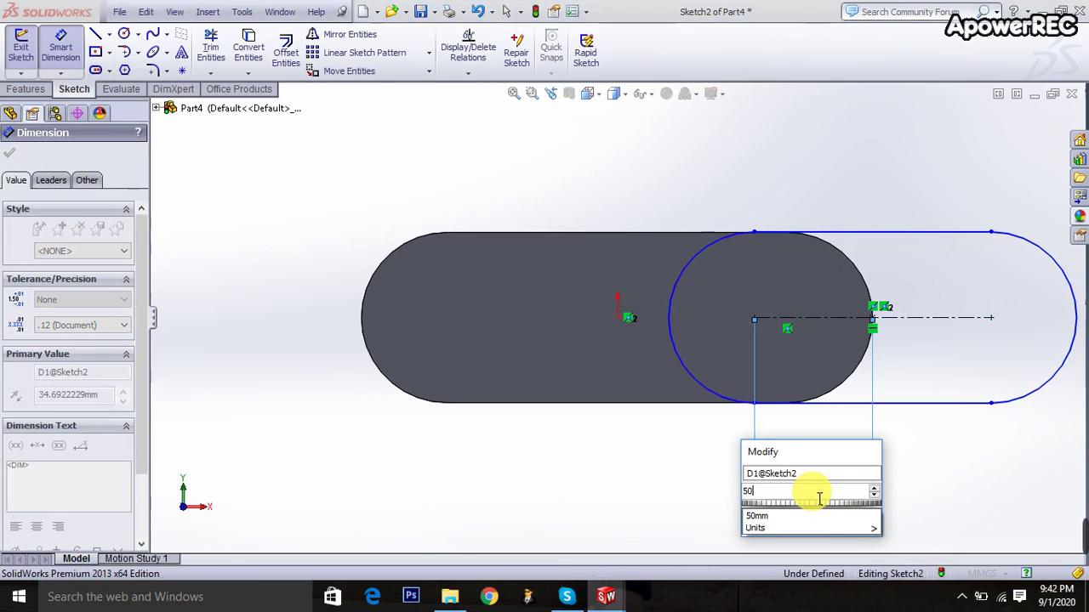
pyautogui.write('50')
pyautogui.press('Return')
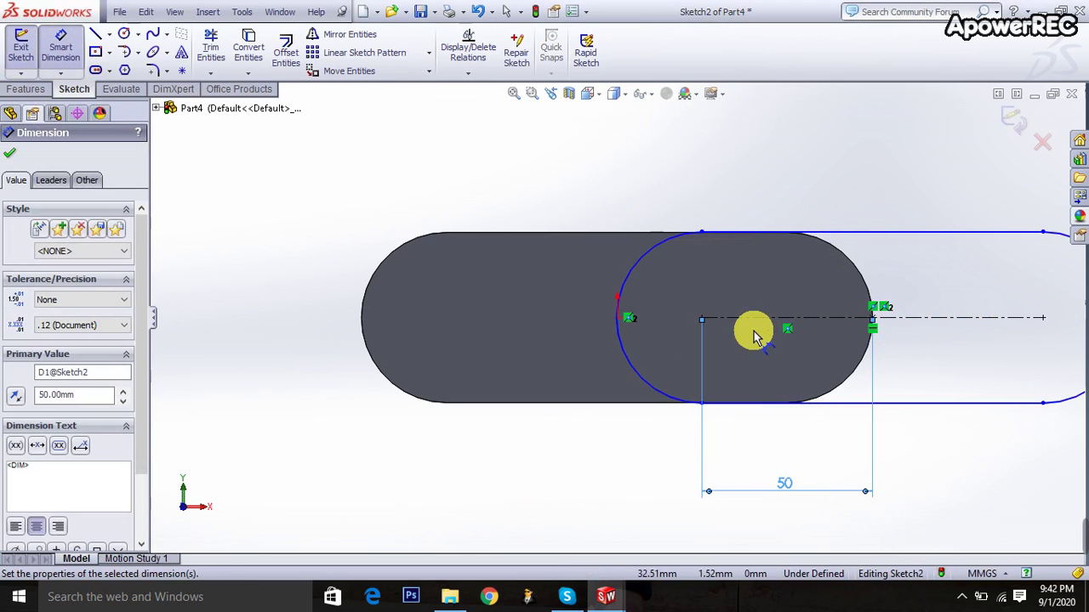
pyautogui.click(741, 229)
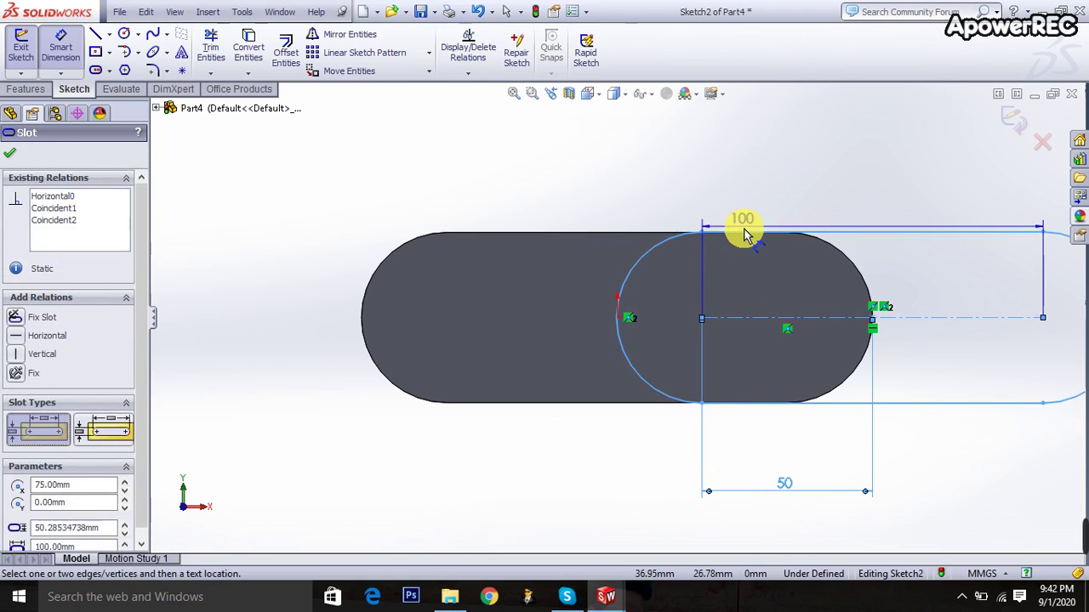
pyautogui.click(417, 286)
pyautogui.click(297, 267)
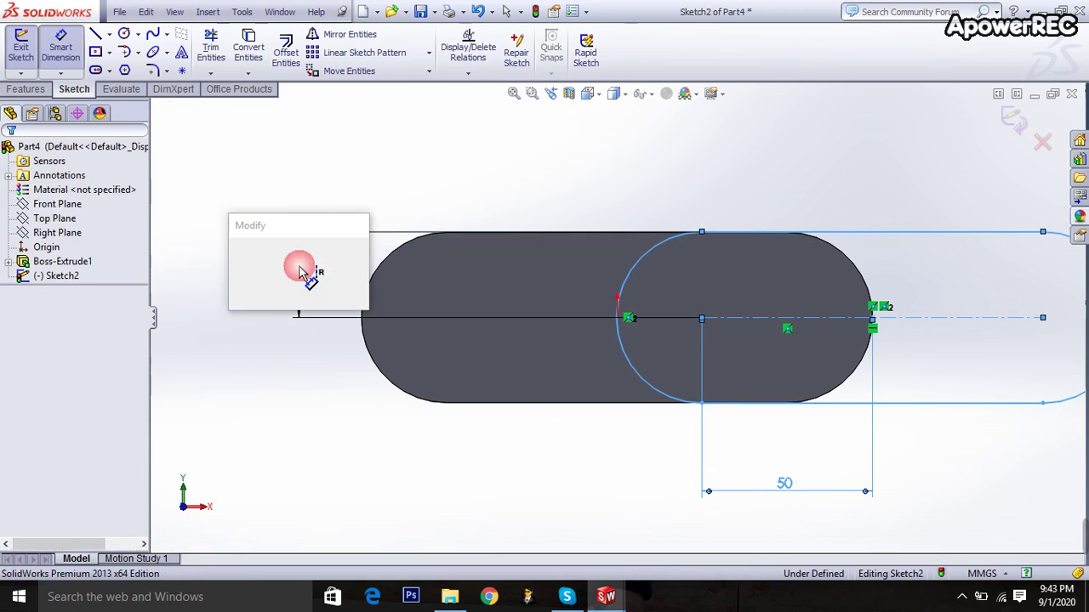
pyautogui.press('Return')
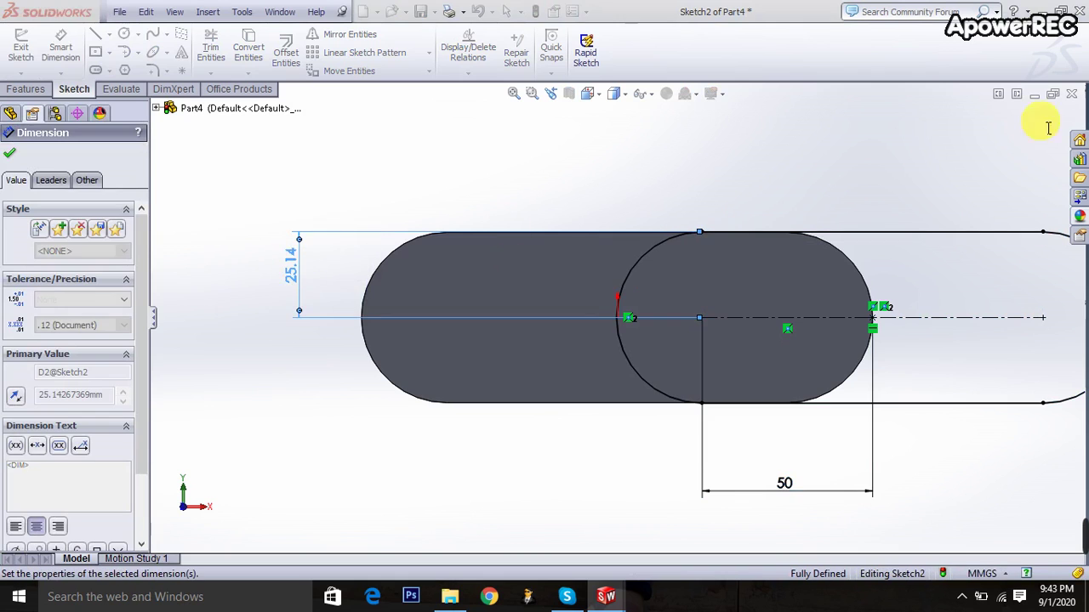
pyautogui.press('Escape')
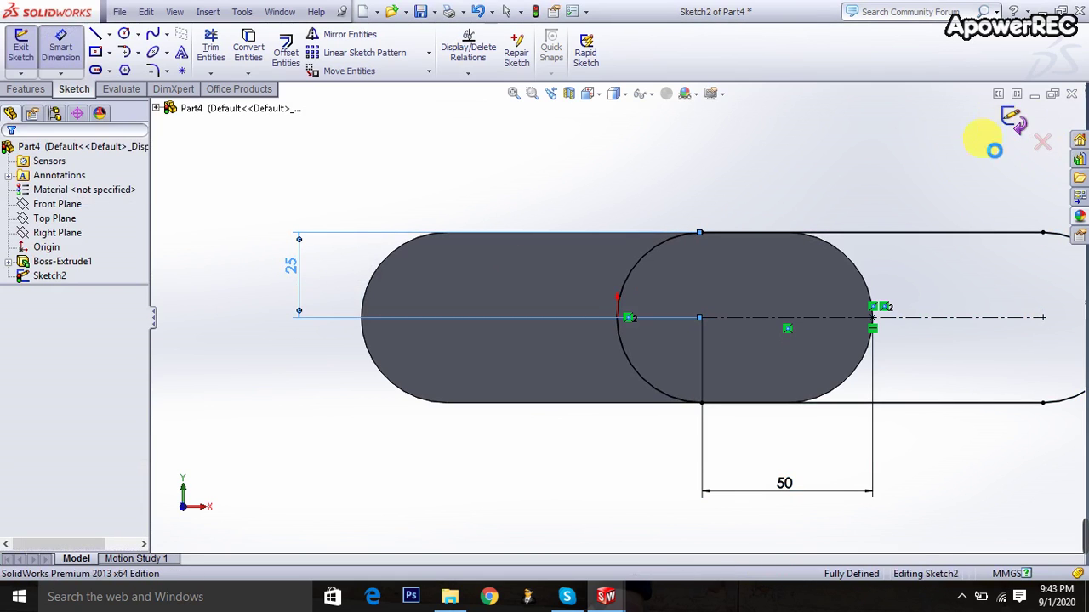
# - Extrude the second slot 40 mm Blind, merged with the first body as Boss-Extrude2
pyautogui.moveTo(838, 116); pyautogui.dragTo(885, 175, button='right')
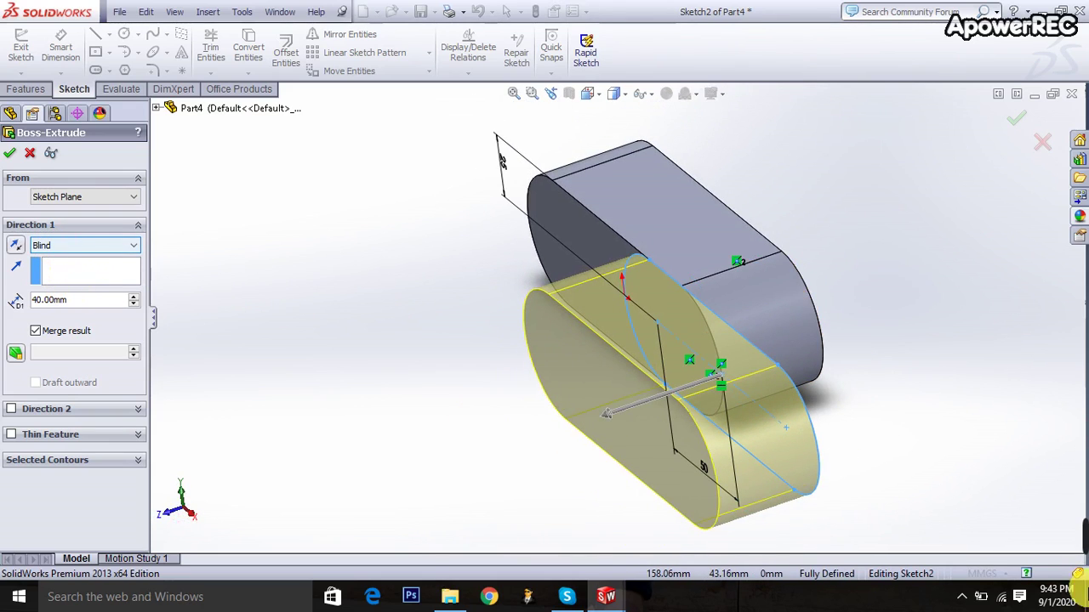
pyautogui.click(310, 243)
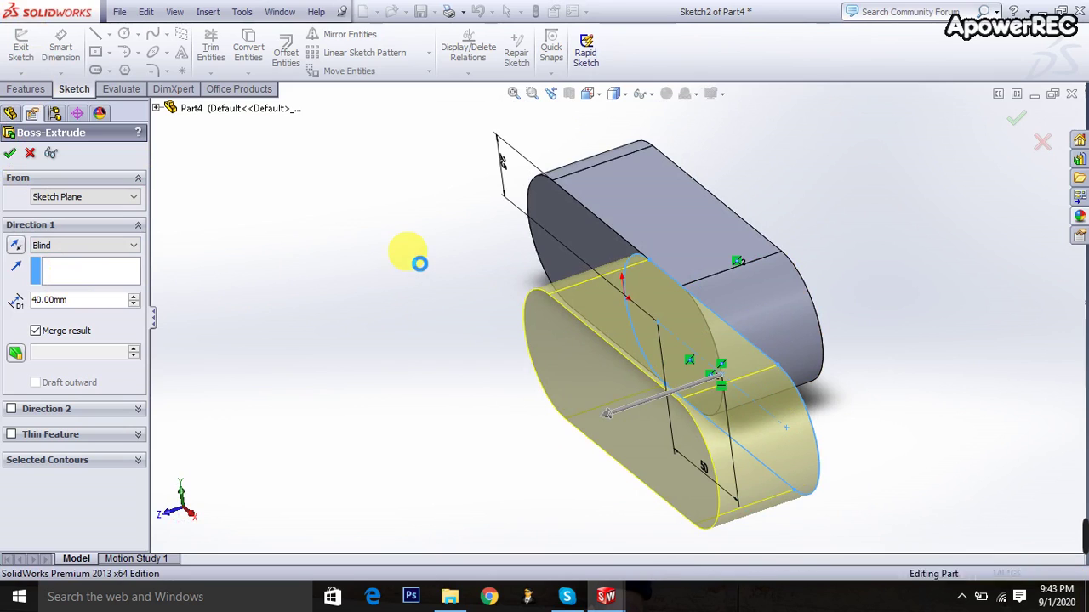
pyautogui.press('Return')
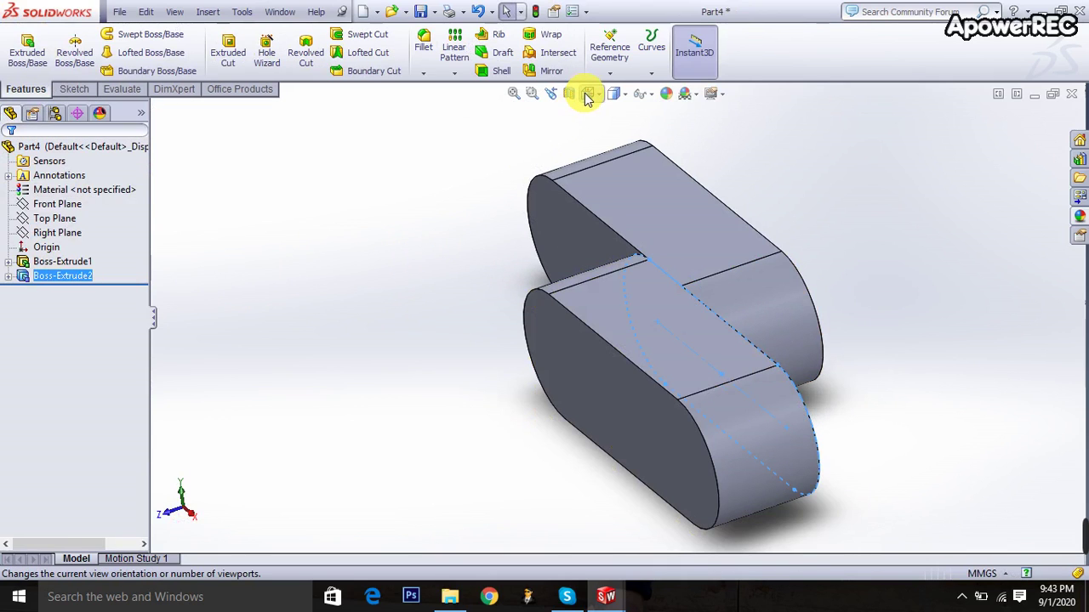
# - Draw a 25 mm diameter circle centred at x 25 on the first slot's front face
pyautogui.click(592, 96)
pyautogui.click(669, 177)
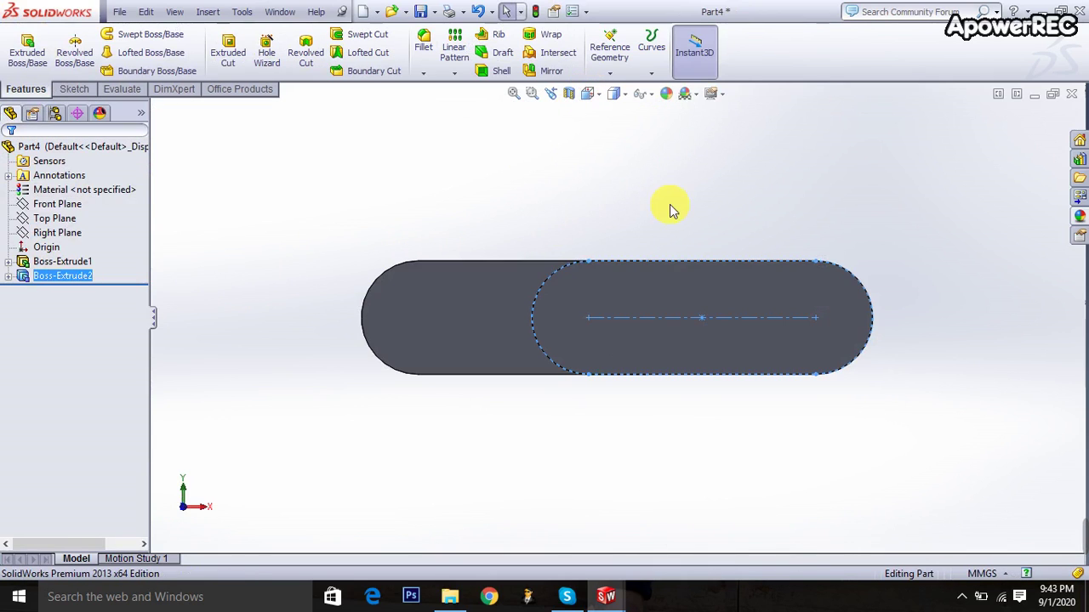
pyautogui.click(128, 117)
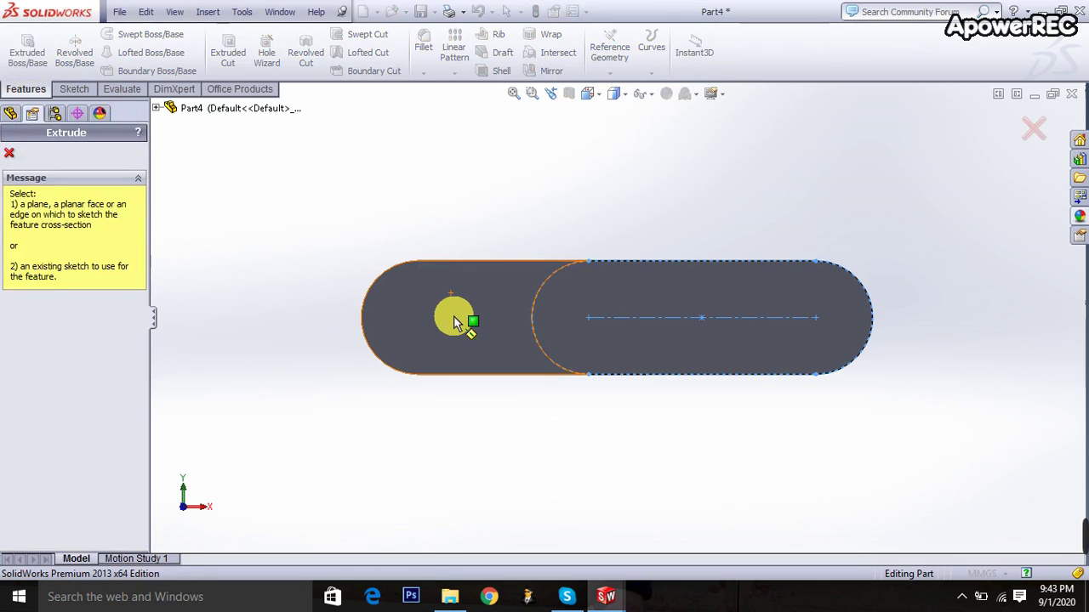
pyautogui.click(437, 309)
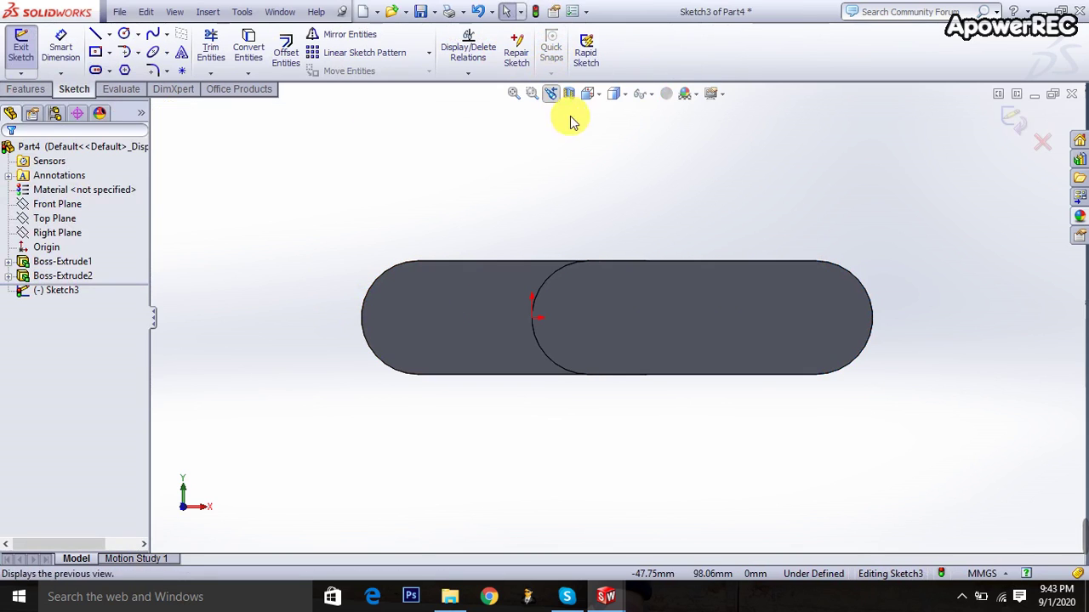
pyautogui.click(124, 35)
pyautogui.click(588, 317)
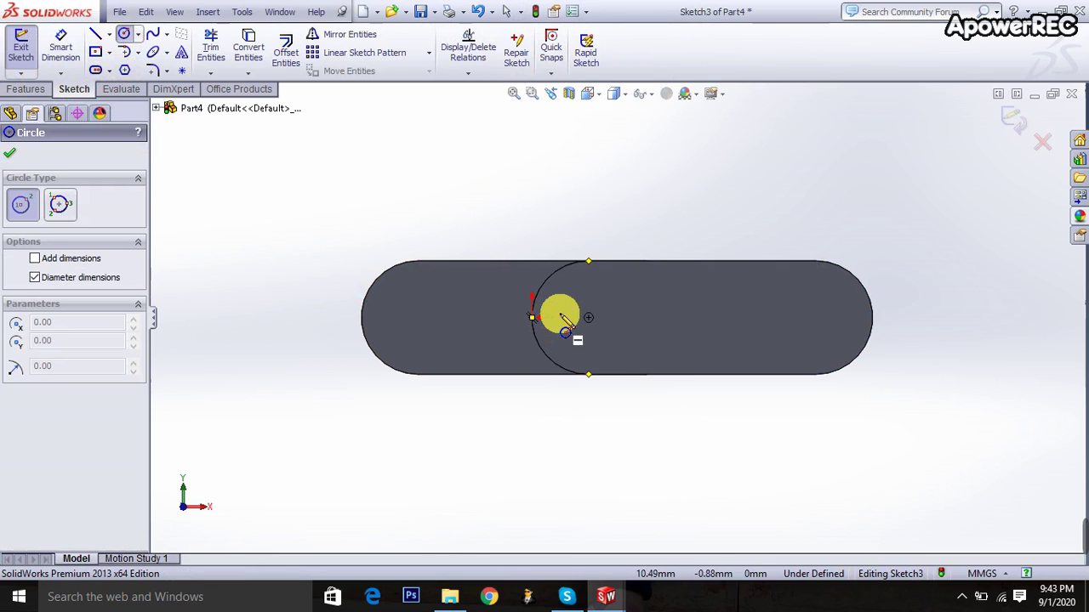
pyautogui.moveTo(593, 322); pyautogui.dragTo(638, 357)
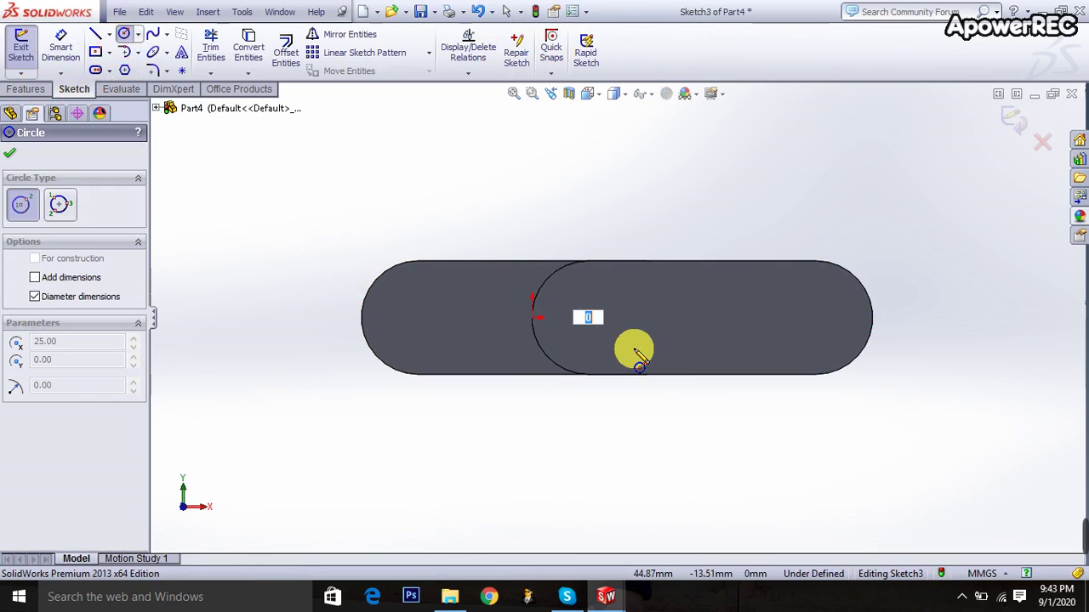
pyautogui.write('25')
pyautogui.press('Return')
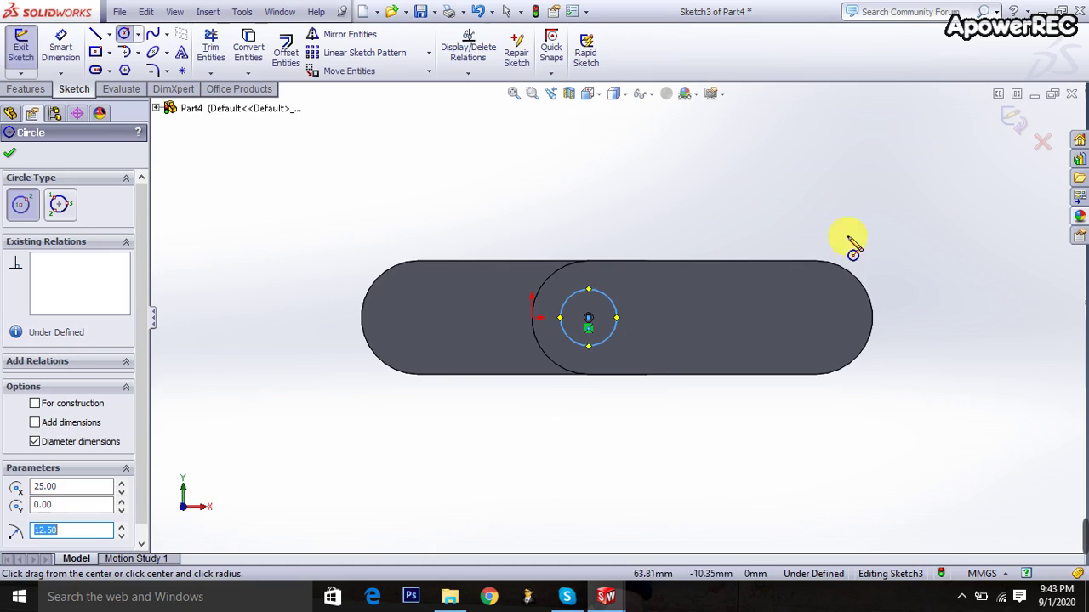
pyautogui.click(1012, 126)
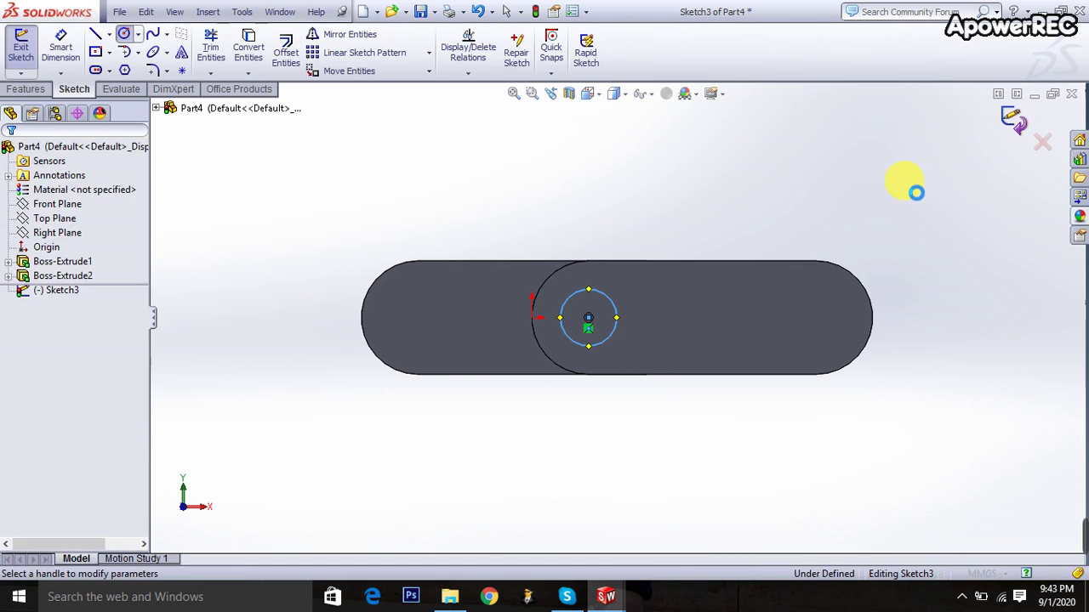
# - Extrude the circle 120 mm Mid Plane into the cylindrical pin boss, Boss-Extrude3
pyautogui.press('e')
pyautogui.moveTo(931, 178); pyautogui.dragTo(827, 323, button='middle')
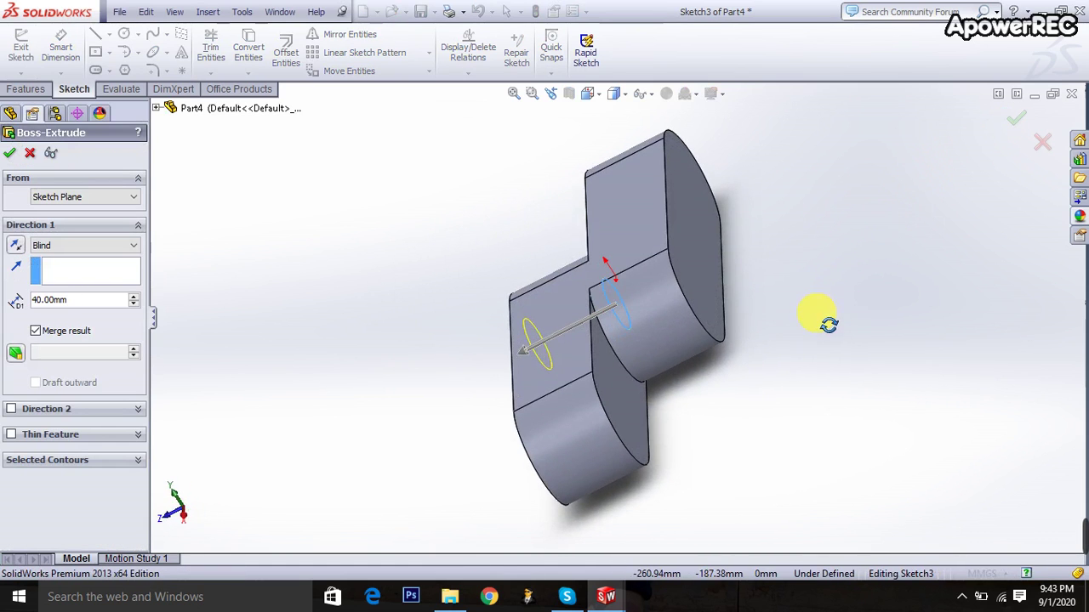
pyautogui.click(125, 247)
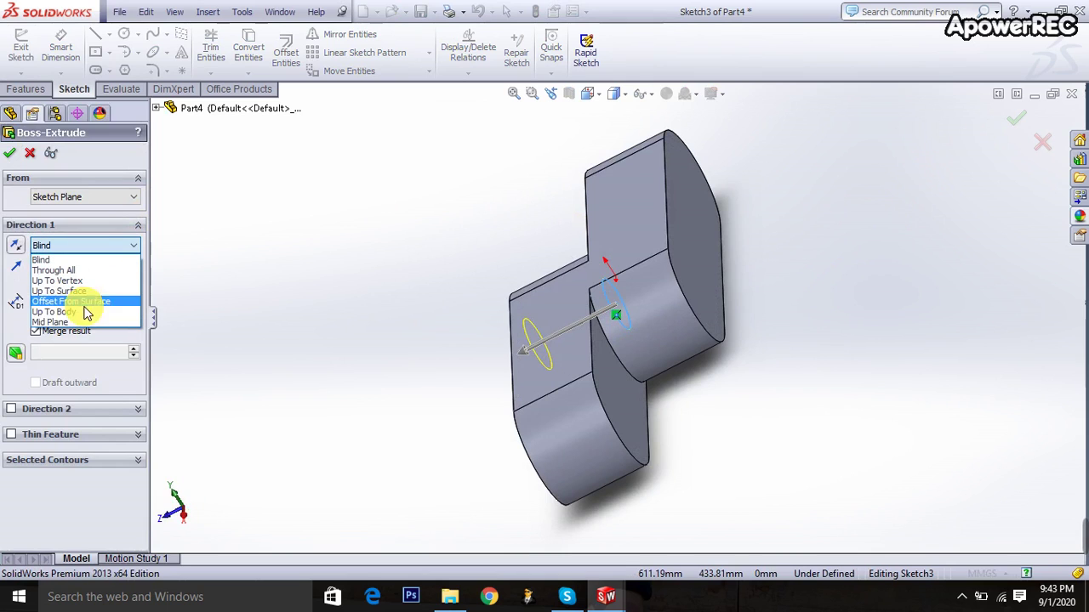
pyautogui.click(85, 324)
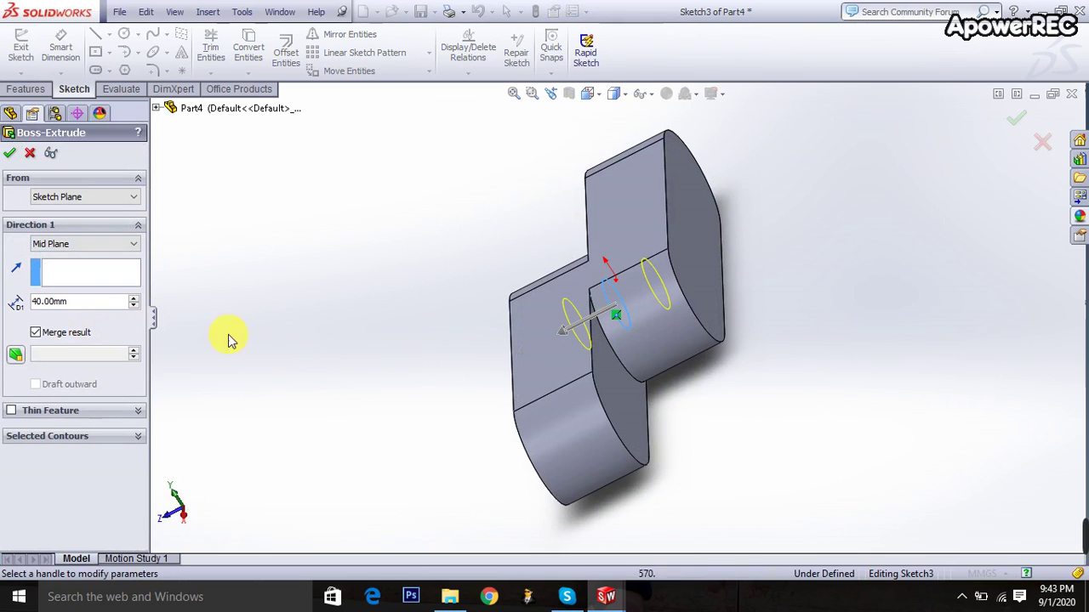
pyautogui.write('120')
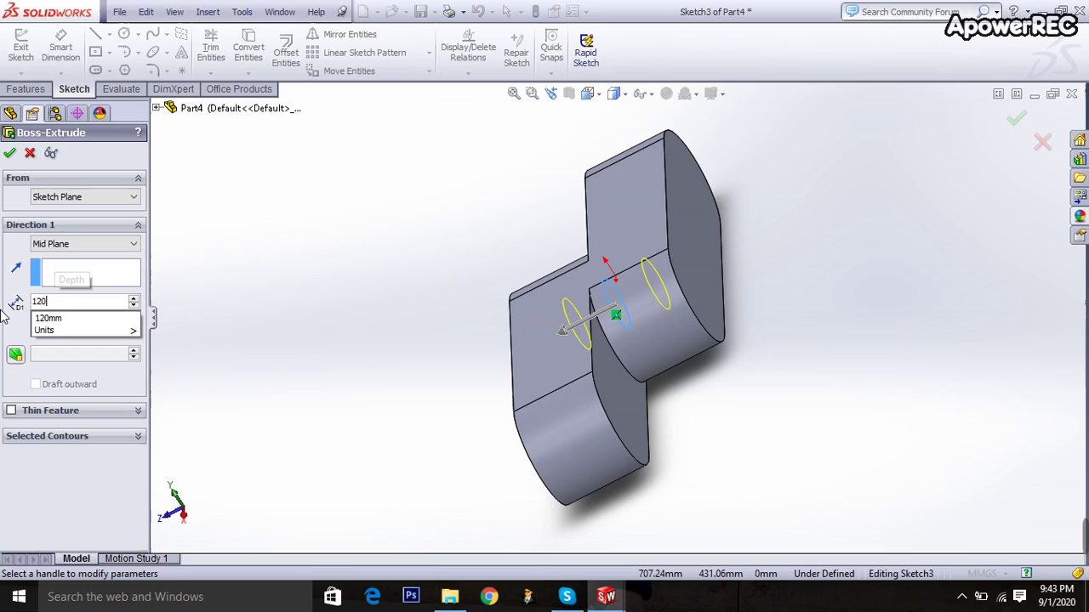
pyautogui.press('Return')
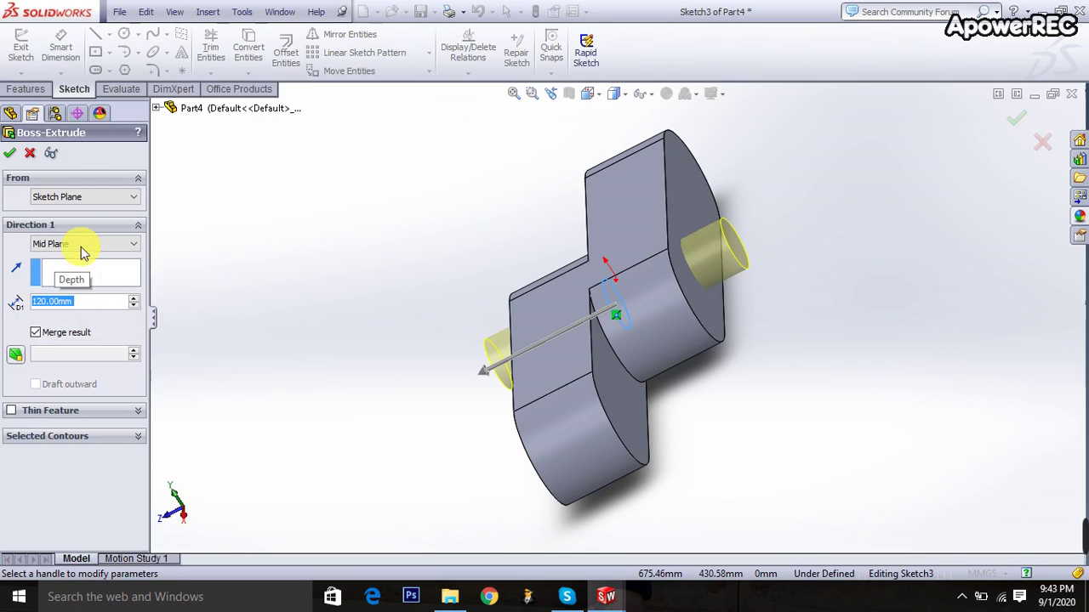
pyautogui.click(9, 153)
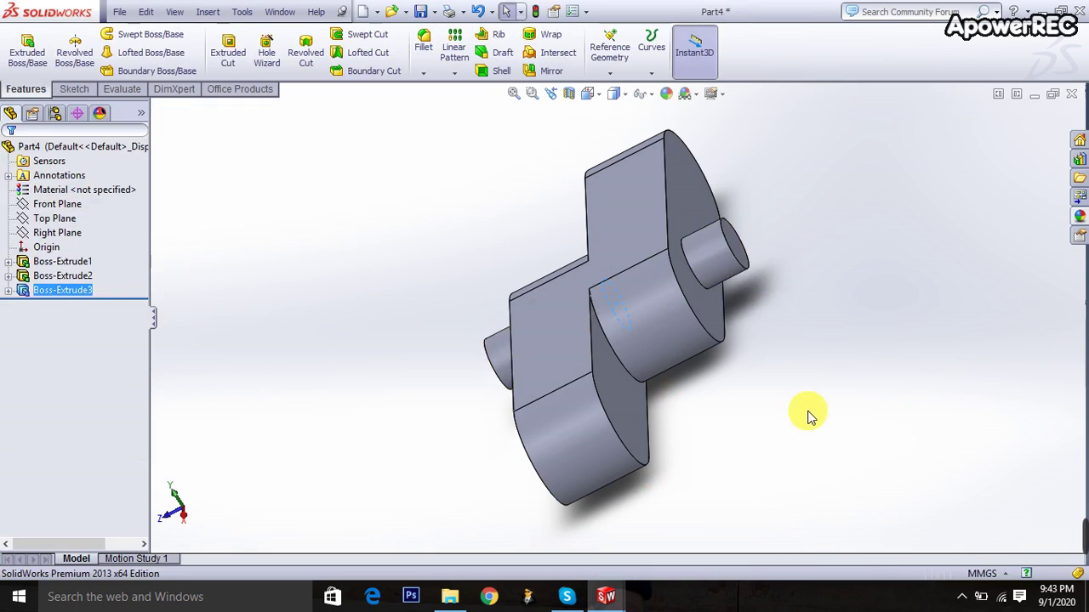
pyautogui.hotkey('ctrl', '1')
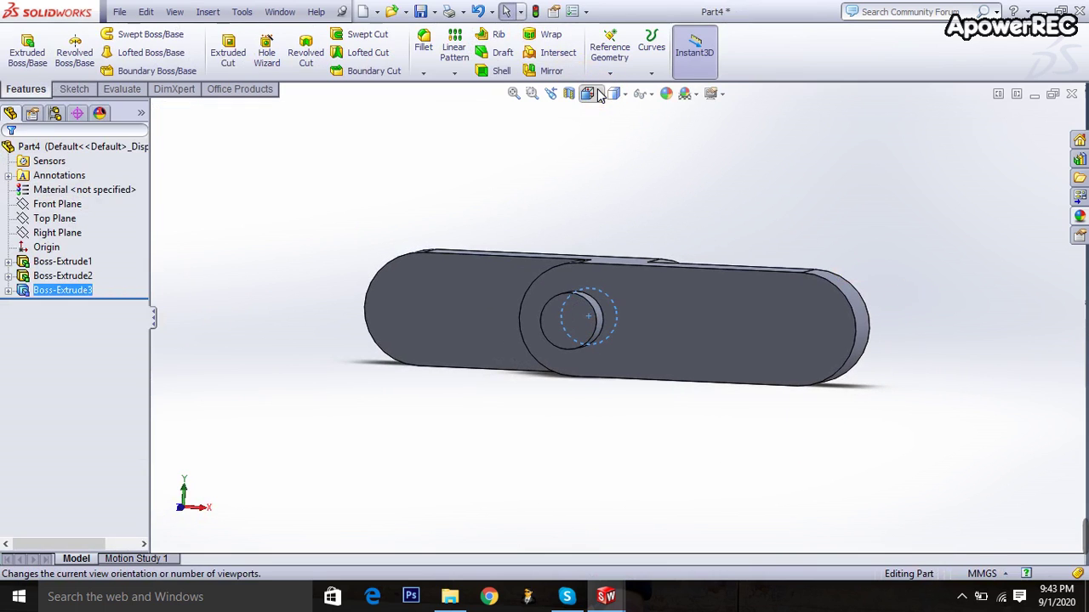
# - Sketch two 25 mm circles for a cut, centred on the left and right end arcs
pyautogui.click(599, 95)
pyautogui.click(672, 176)
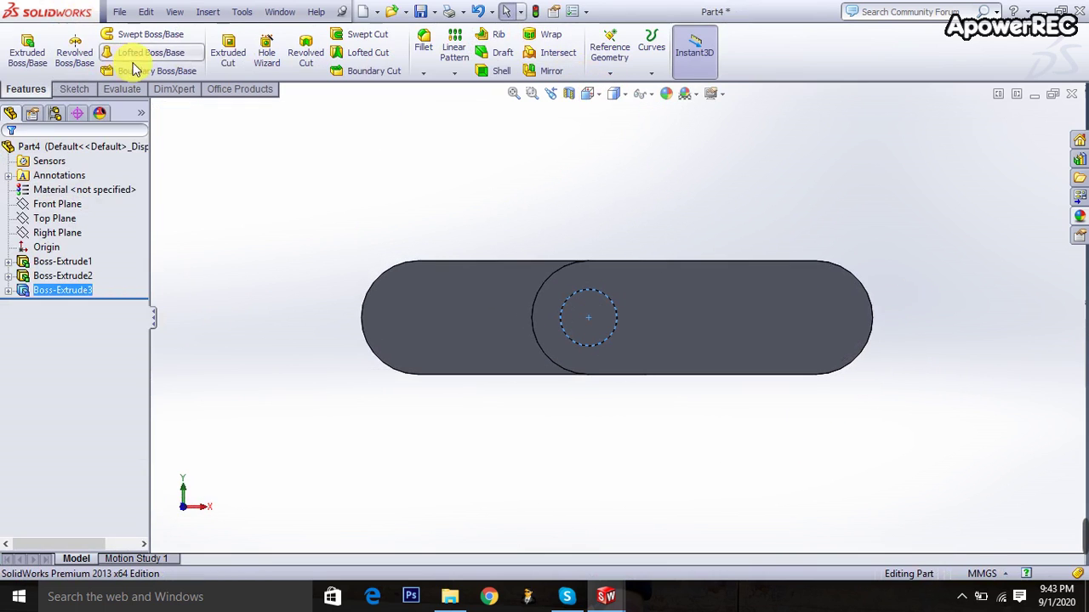
pyautogui.click(225, 52)
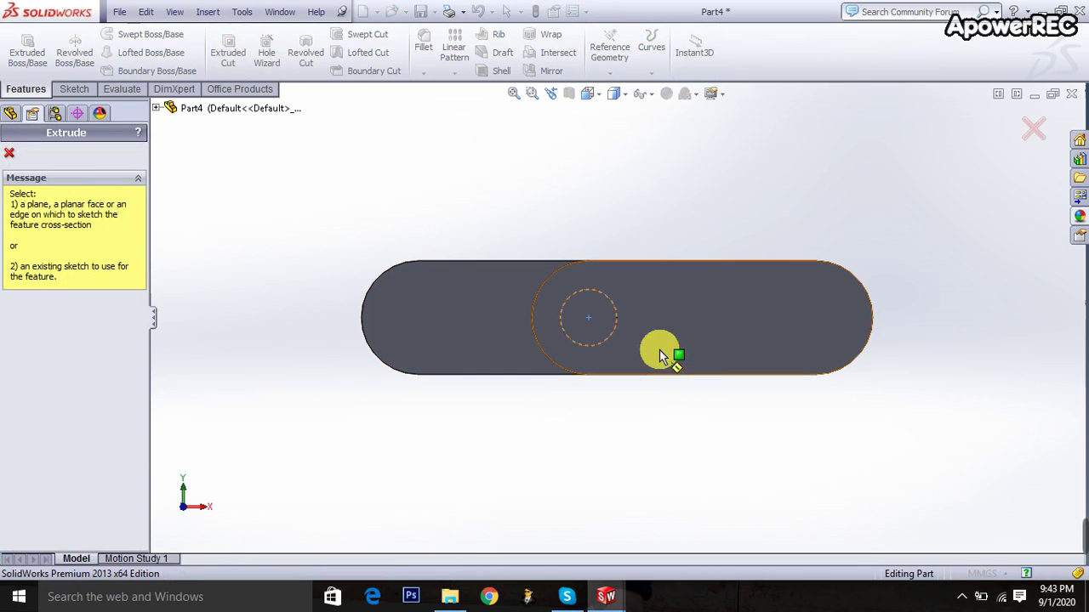
pyautogui.click(748, 329)
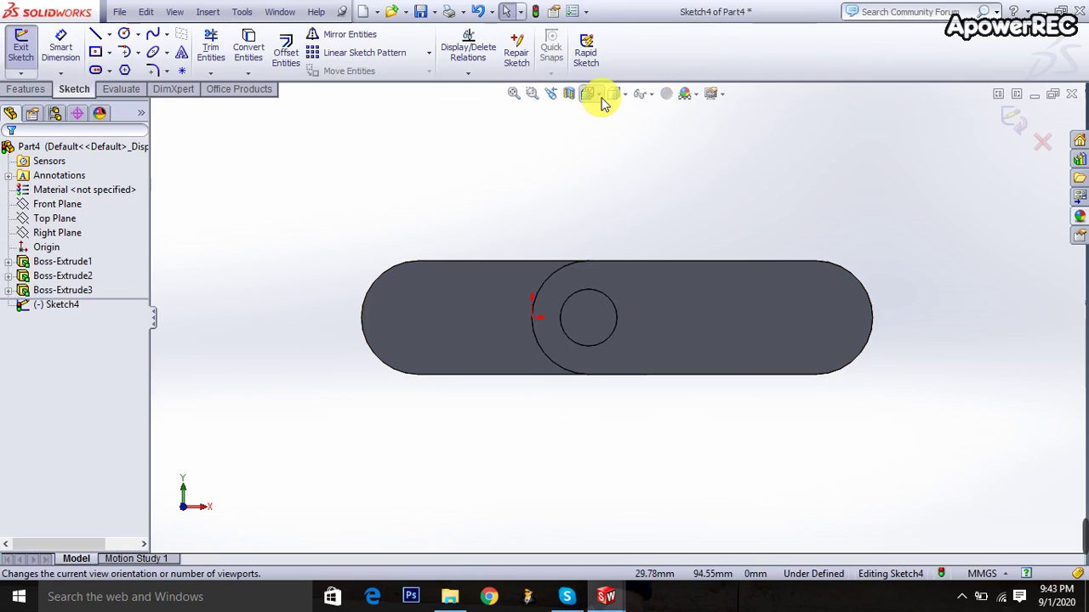
pyautogui.click(124, 34)
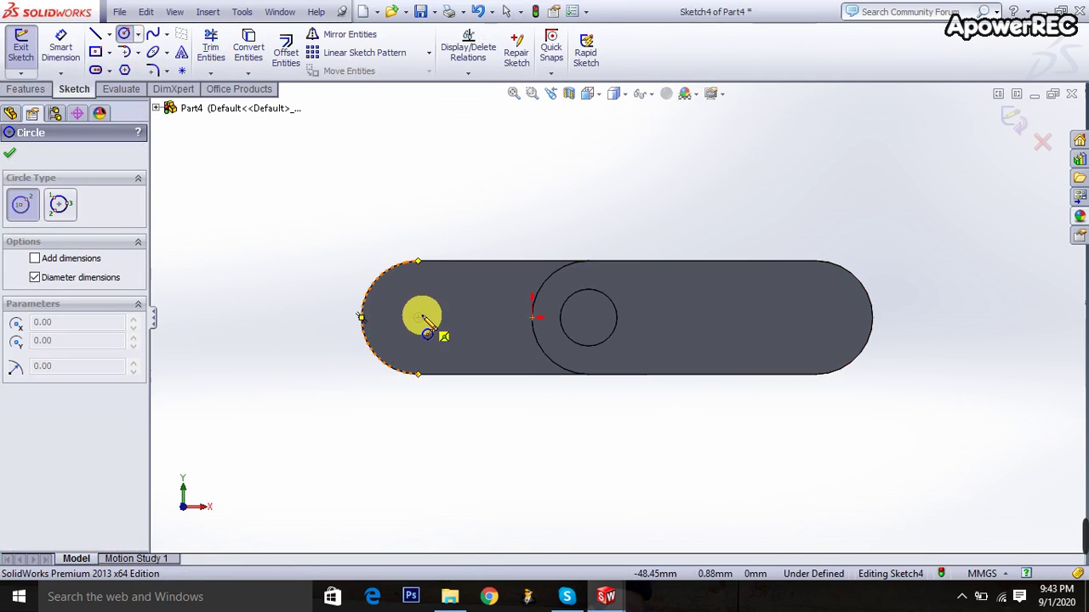
pyautogui.click(418, 318)
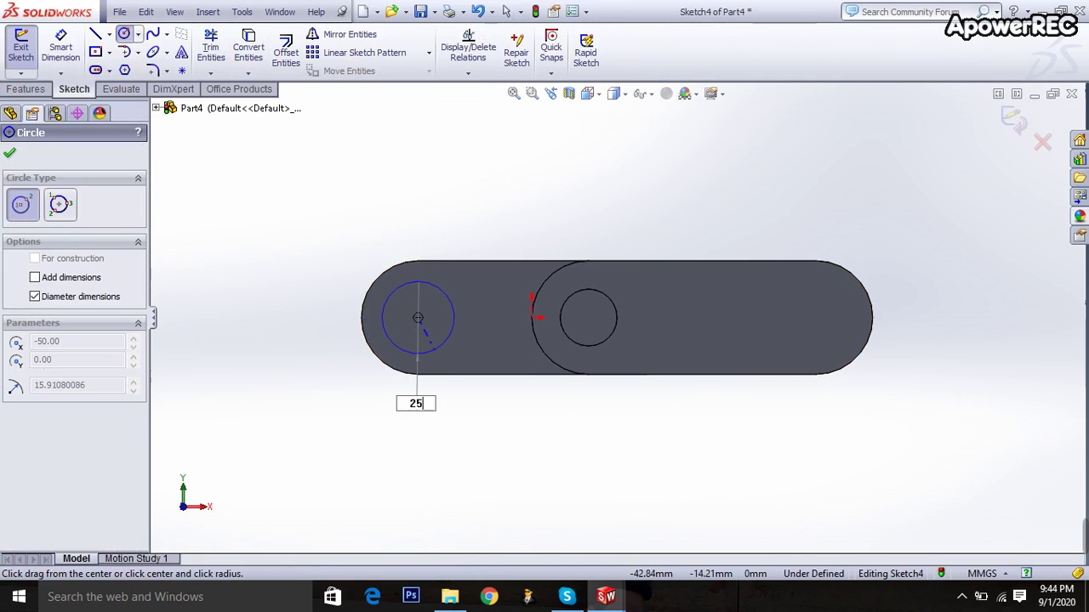
pyautogui.press('Return')
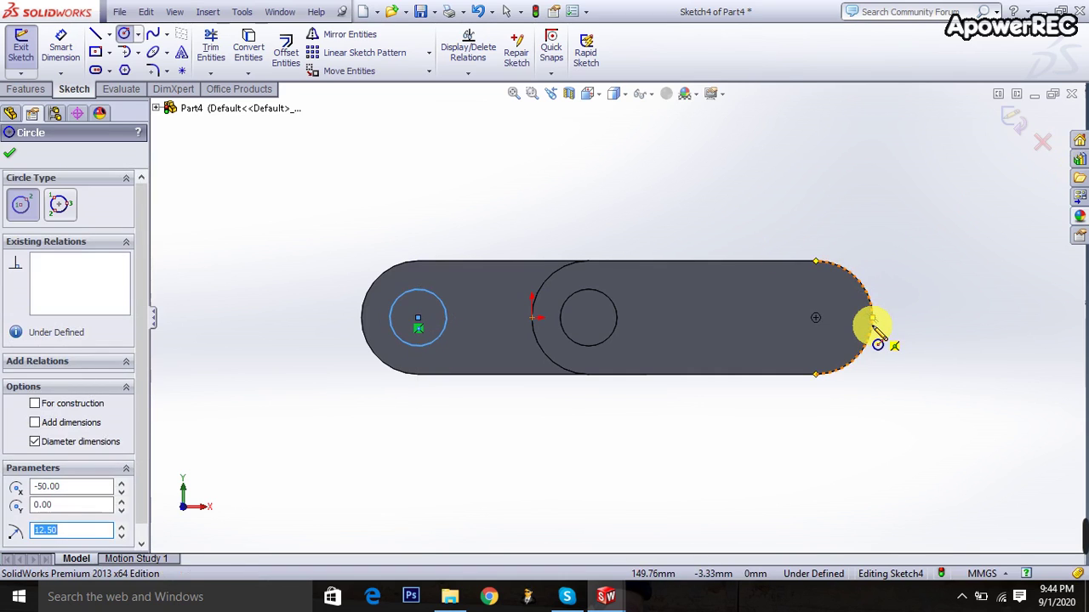
pyautogui.click(816, 318)
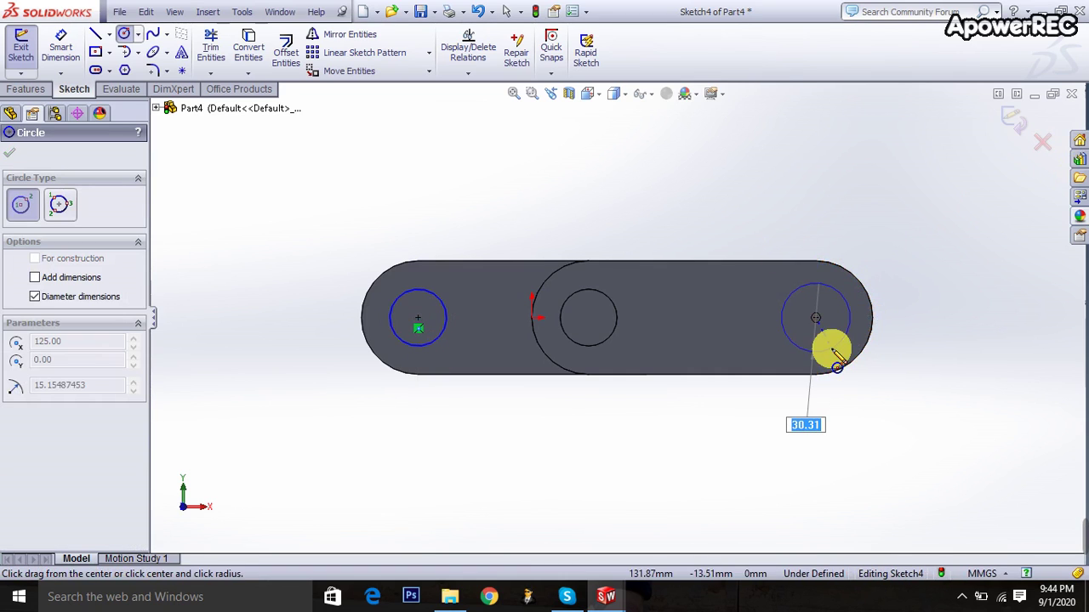
pyautogui.click(825, 347)
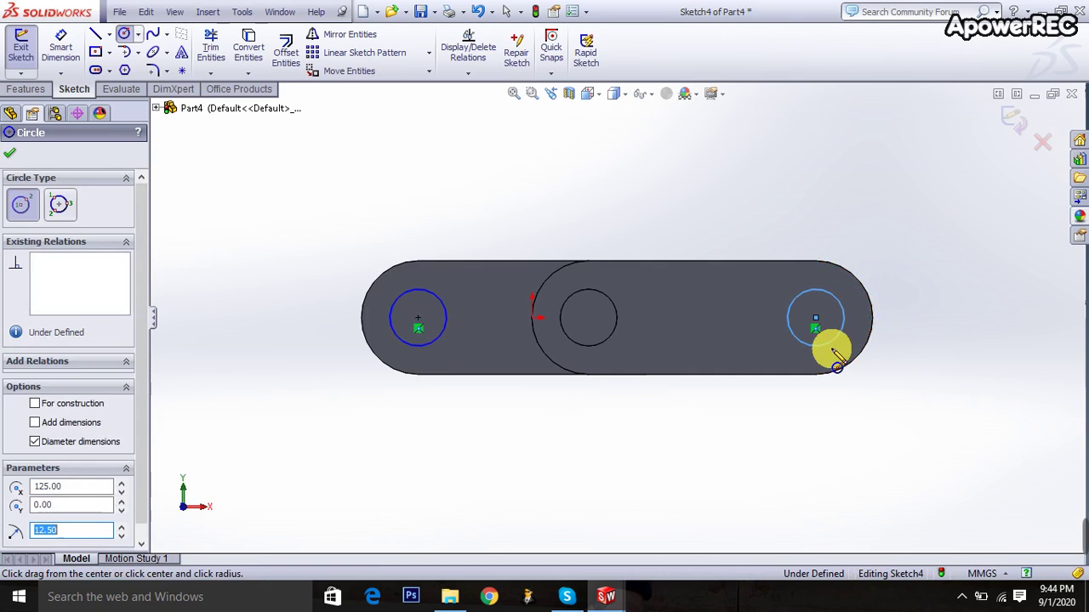
pyautogui.click(1005, 144)
# - Cut the two end circles Through All to make the through holes
pyautogui.moveTo(930, 365); pyautogui.dragTo(948, 337, button='right')
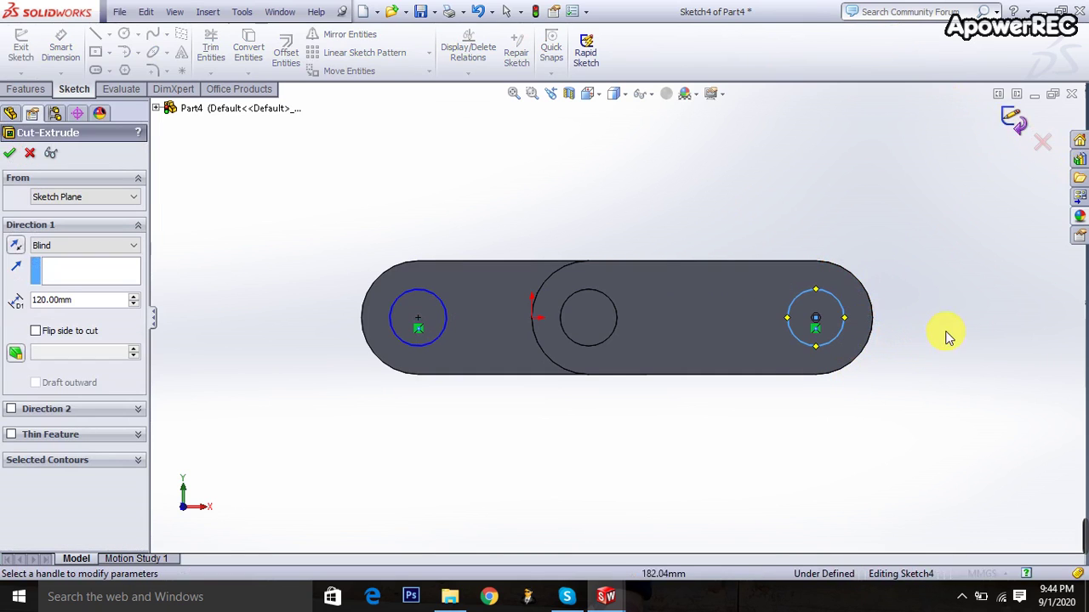
pyautogui.click(58, 248)
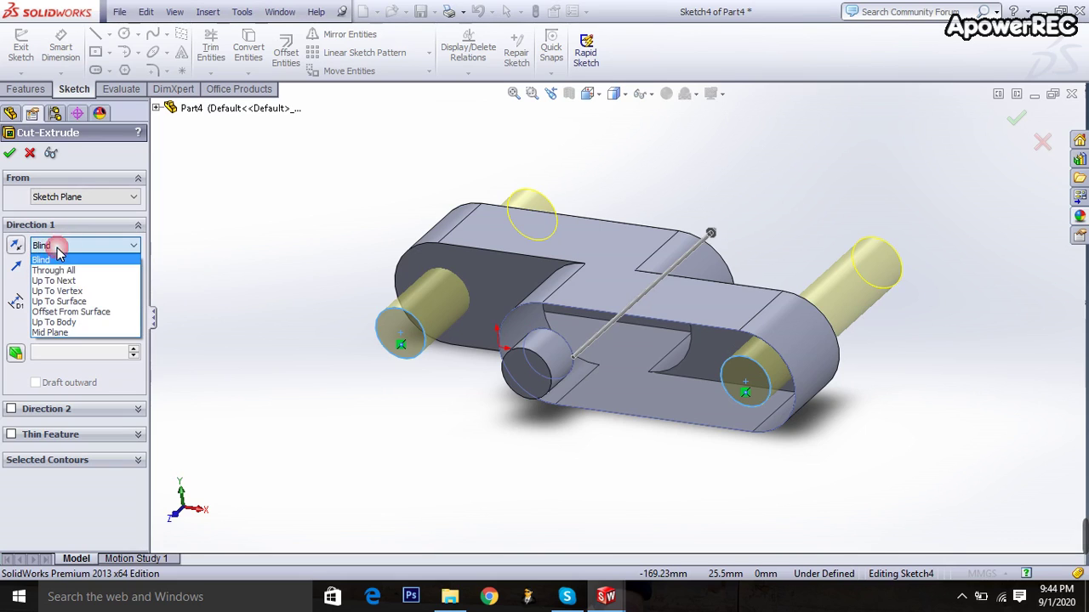
pyautogui.click(63, 270)
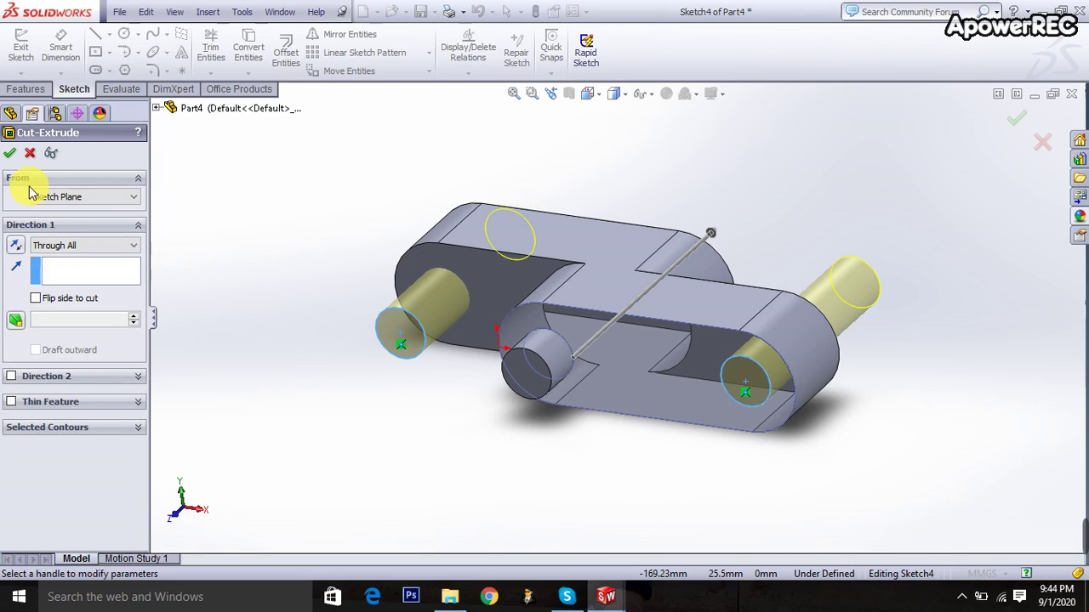
pyautogui.click(11, 157)
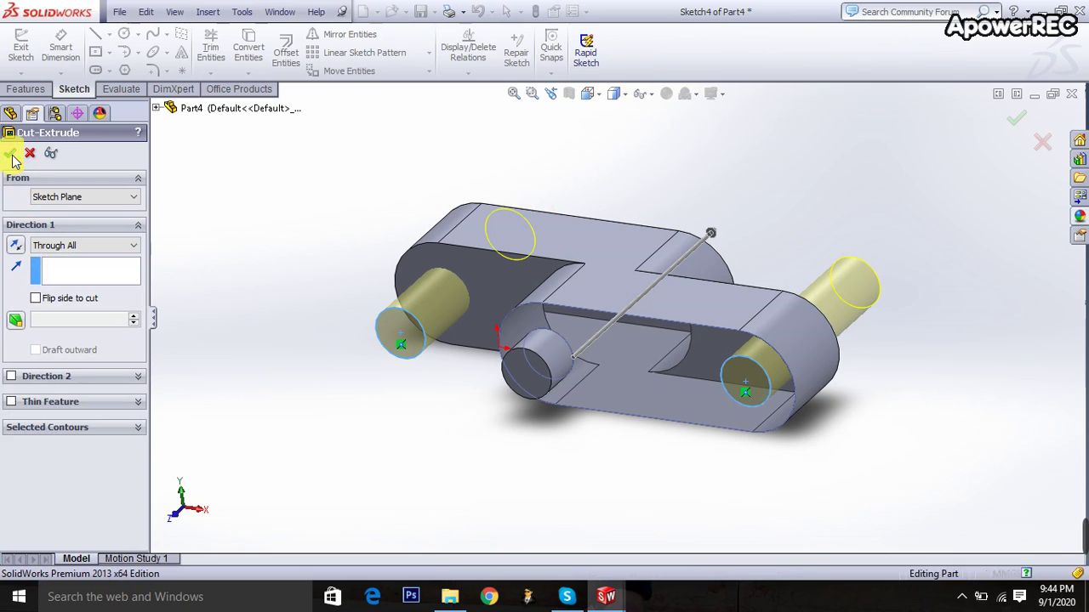
# - Apply the polished steel appearance from the Steel library to the part
pyautogui.moveTo(316, 365); pyautogui.dragTo(570, 347, button='middle')
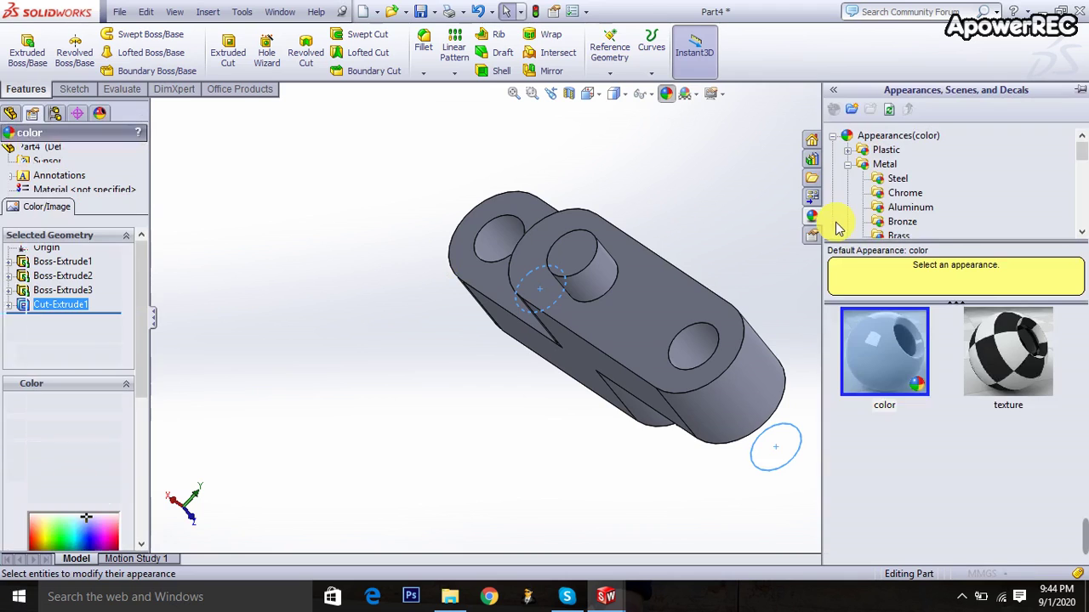
pyautogui.click(900, 180)
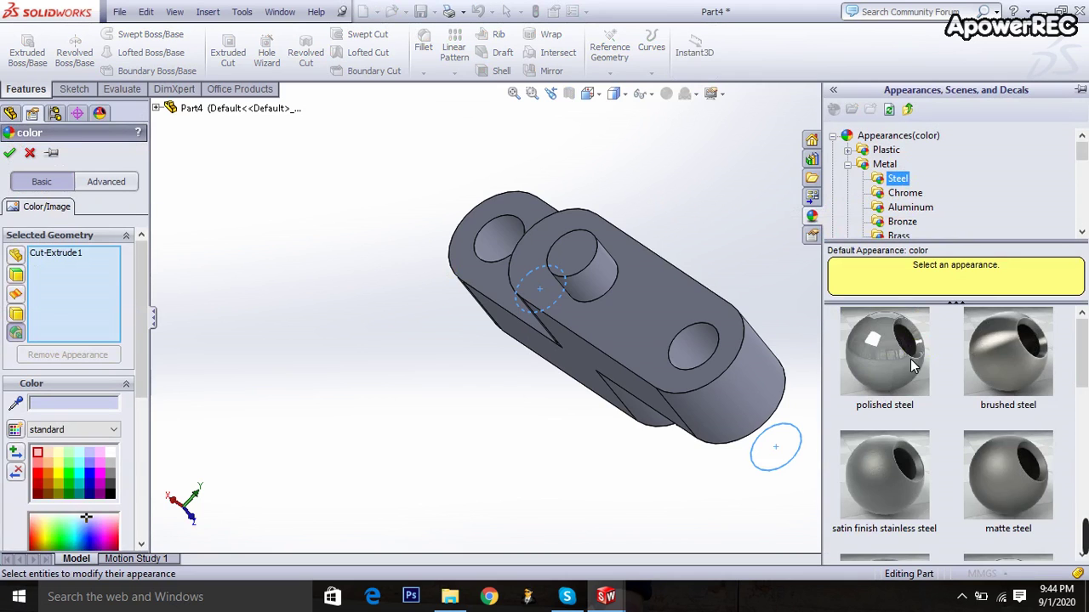
pyautogui.moveTo(912, 365); pyautogui.dragTo(648, 302)
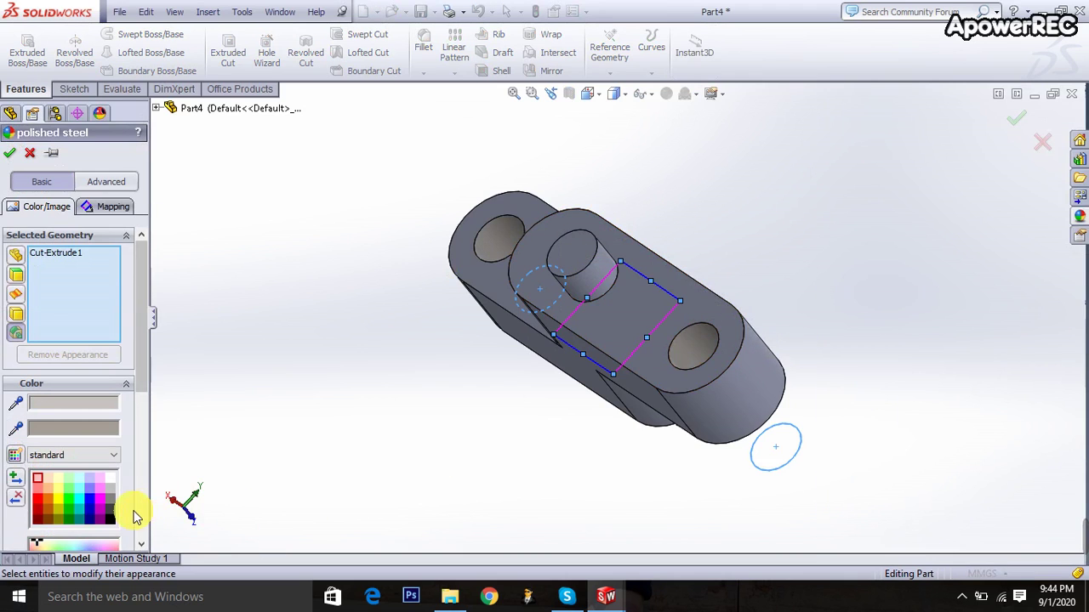
pyautogui.scroll(-3, 115, 517)
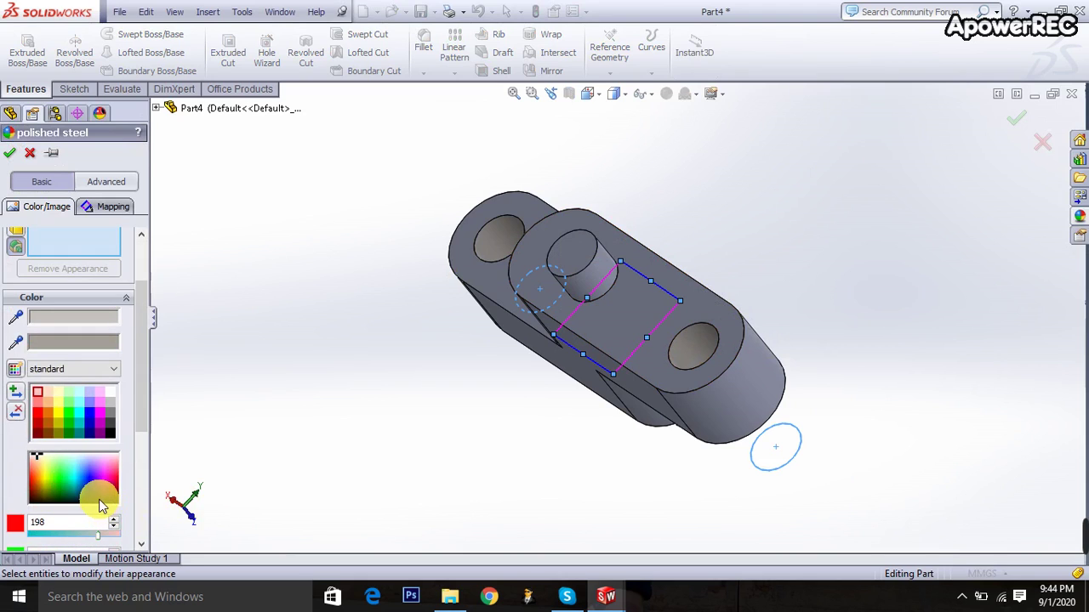